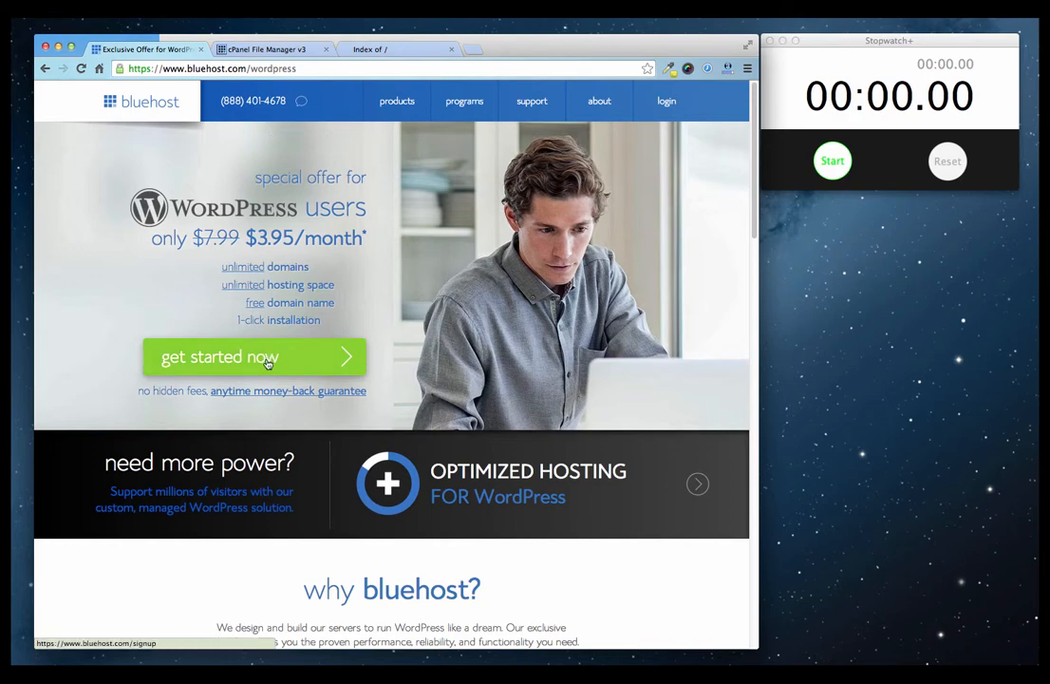
# Start the WordPress hosting signup and pick the suggested new domain myfirstwordpresssiteone.
pyautogui.click(267, 358)
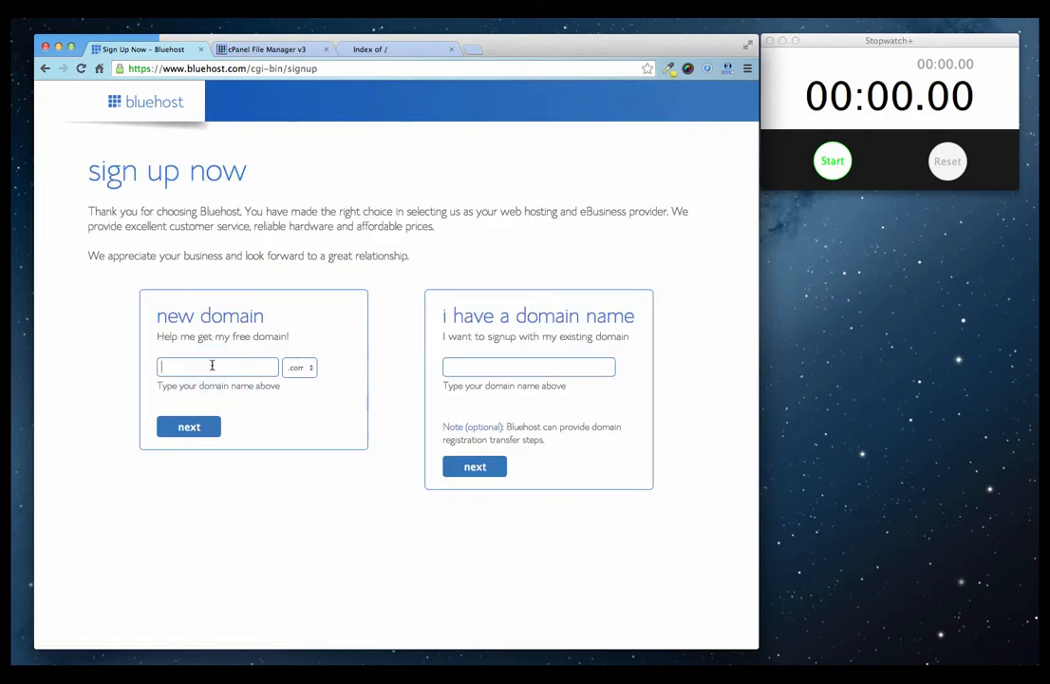
pyautogui.write('my')
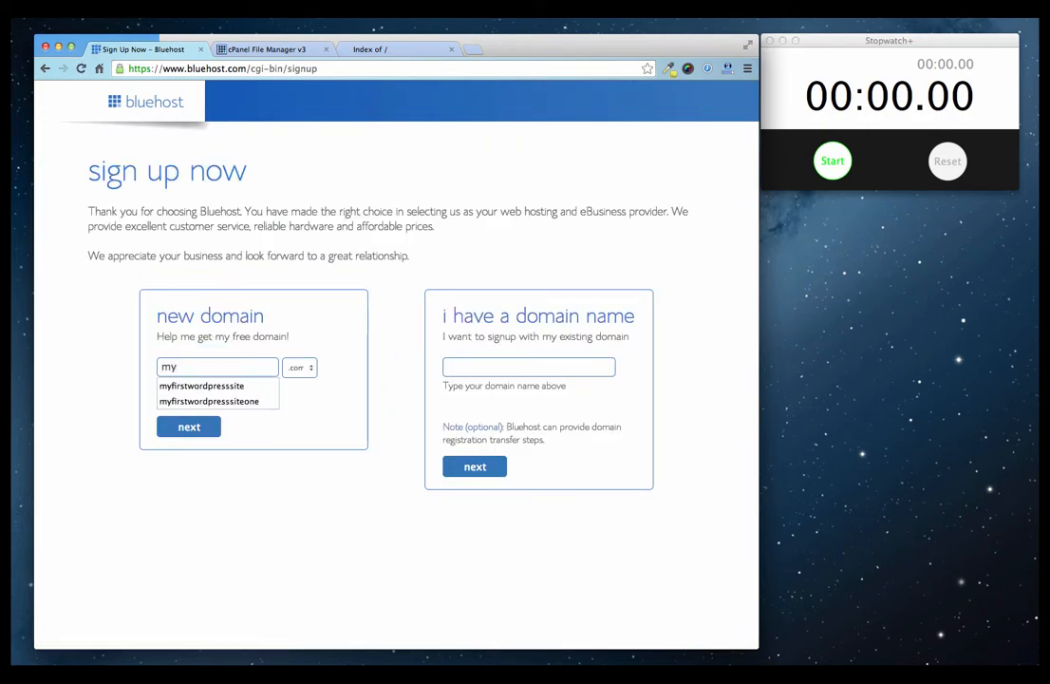
pyautogui.press('Down')
pyautogui.press('Down')
pyautogui.press('Return')
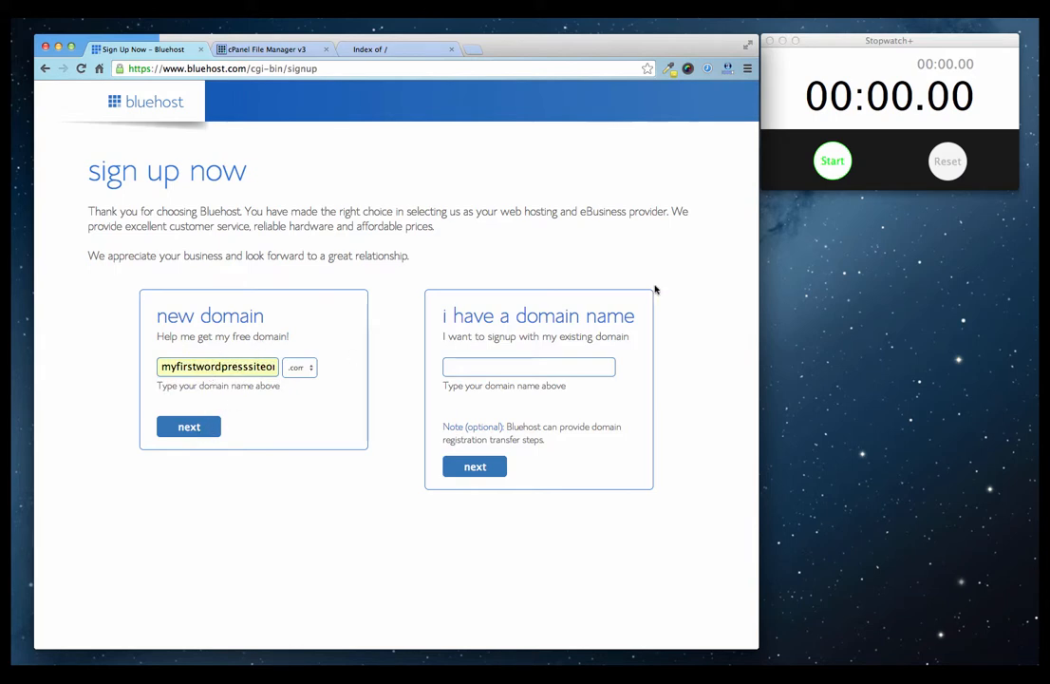
# Start the stopwatch and check that myfirstwordpresssiteone.com is available.
pyautogui.click(832, 160)
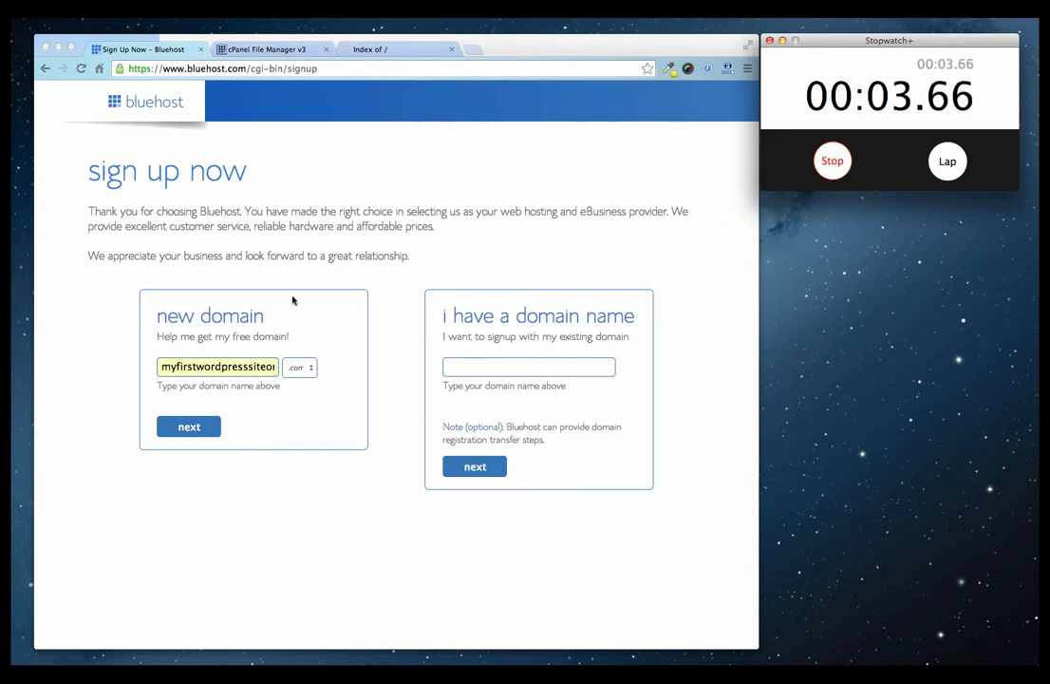
pyautogui.click(196, 432)
pyautogui.click(195, 431)
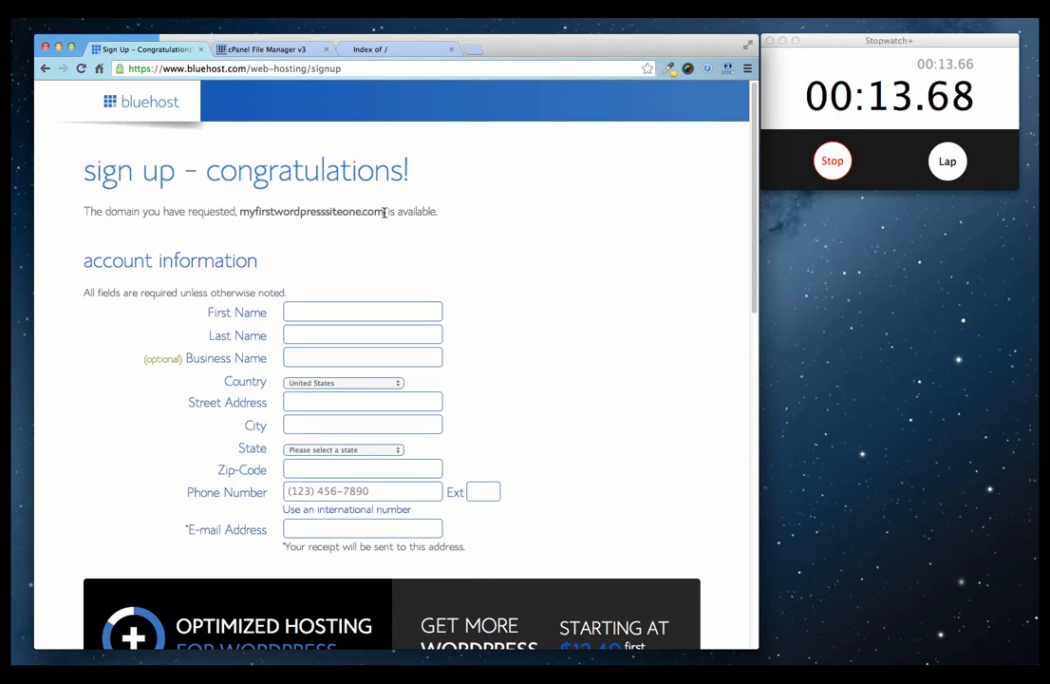
# Review the signup form, highlighting the domain availability message and scrolling through the fields.
pyautogui.moveTo(435, 211); pyautogui.dragTo(241, 211)
pyautogui.click(281, 215)
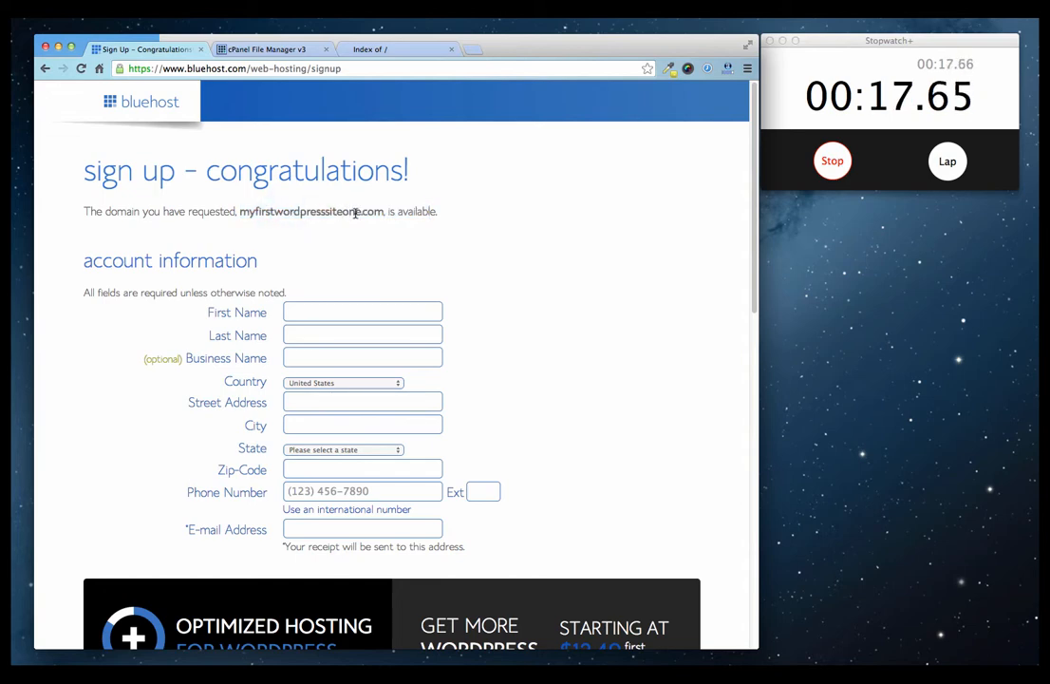
pyautogui.scroll(-3, 300, 330)
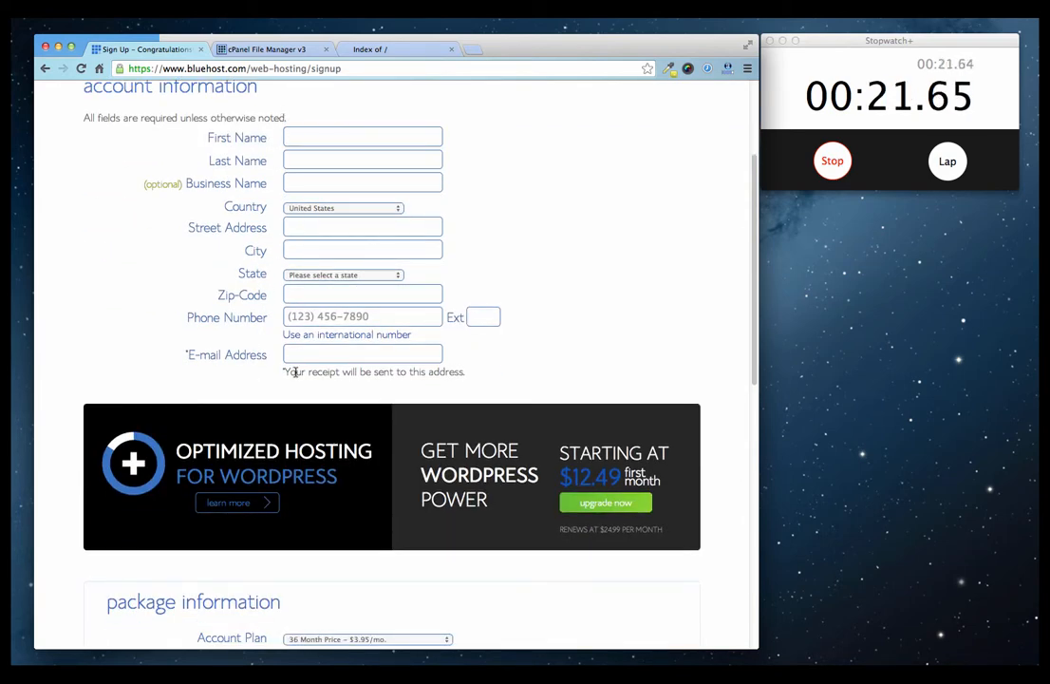
pyautogui.scroll(-1, 279, 400)
pyautogui.scroll(-5, 279, 402)
pyautogui.scroll(-3, 283, 379)
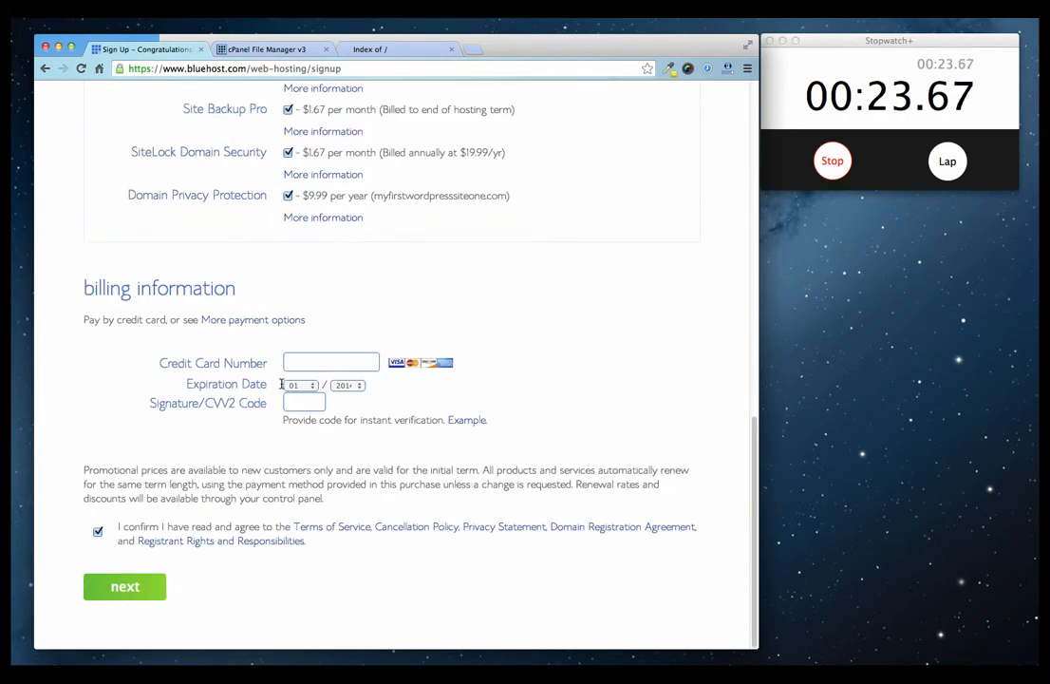
pyautogui.scroll(10, 285, 342)
pyautogui.scroll(-6, 295, 456)
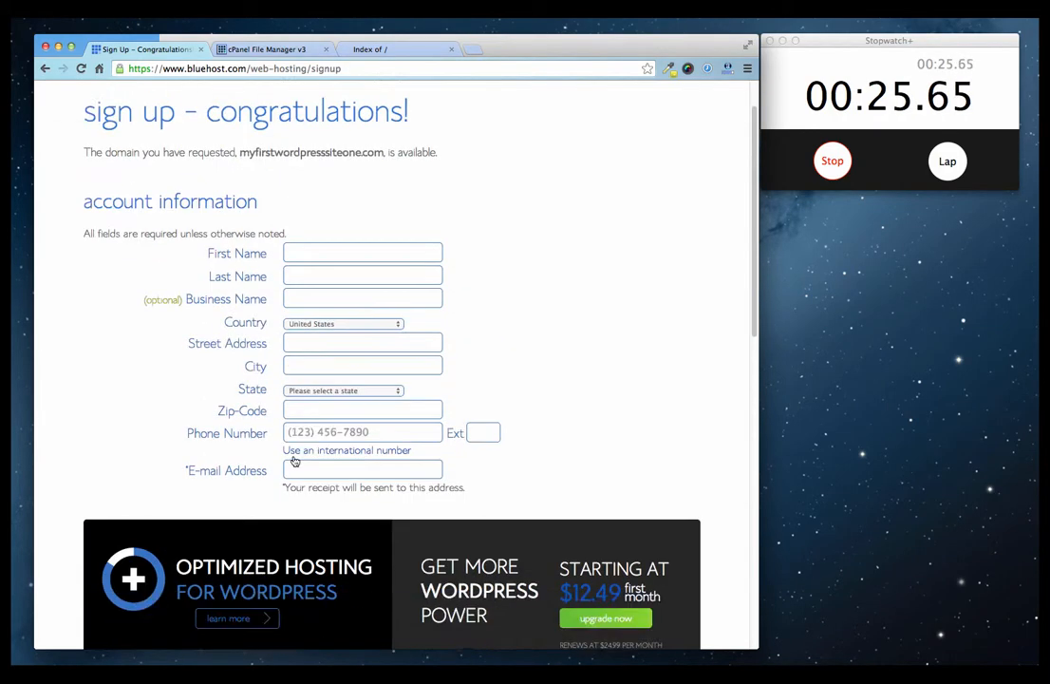
pyautogui.scroll(-3, 294, 456)
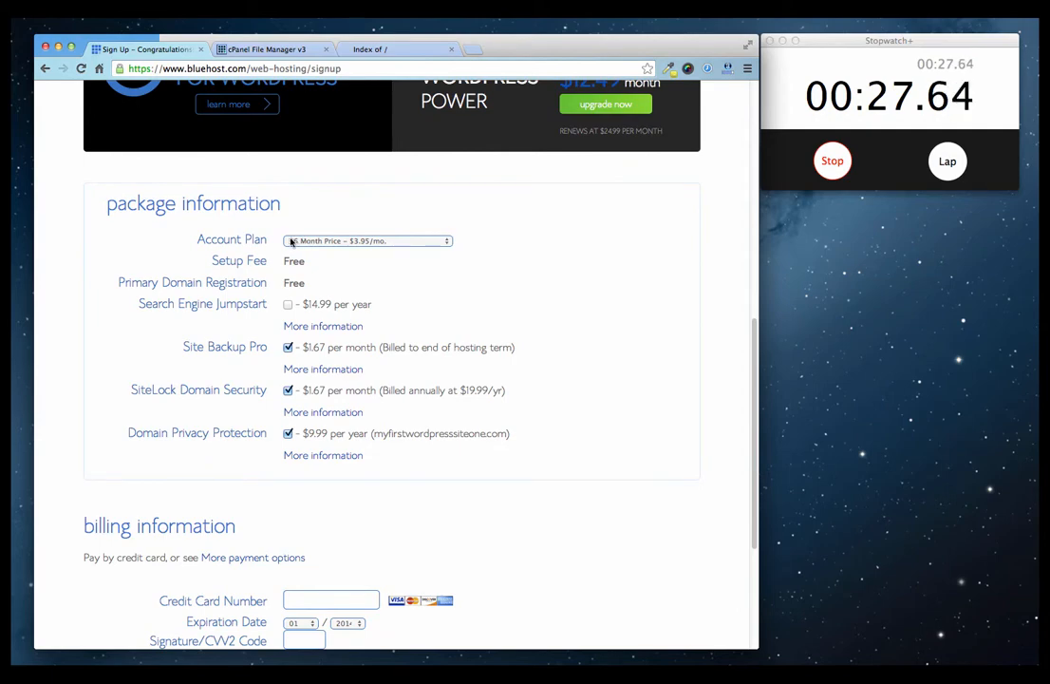
pyautogui.scroll(-1, 268, 407)
pyautogui.scroll(-3, 268, 407)
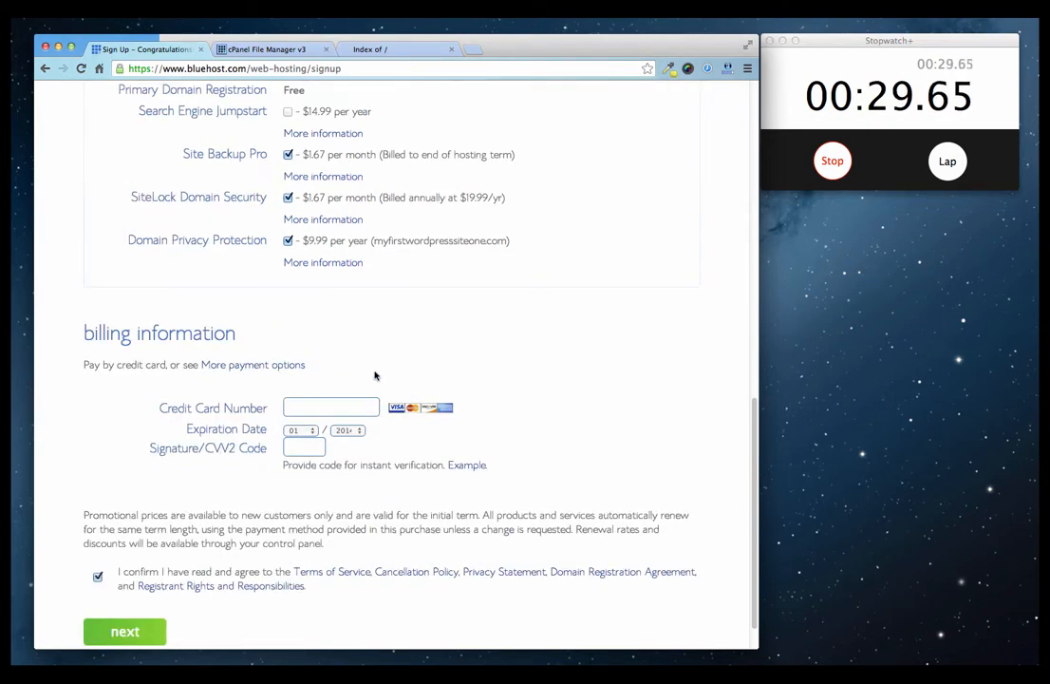
pyautogui.scroll(10, 372, 372)
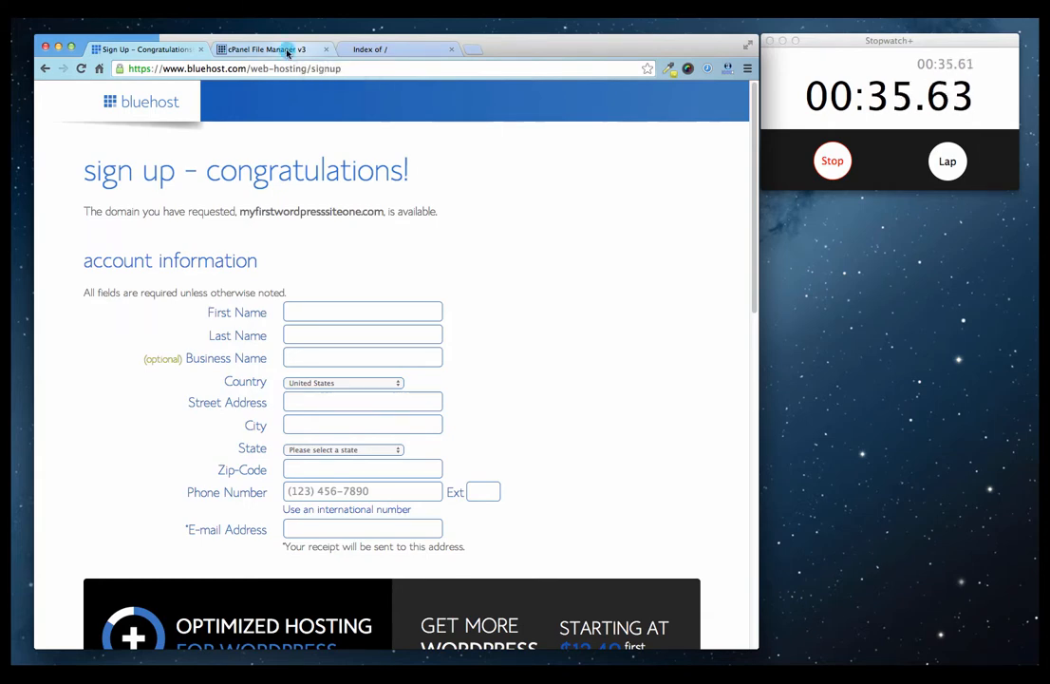
pyautogui.click(257, 49)
pyautogui.click(123, 49)
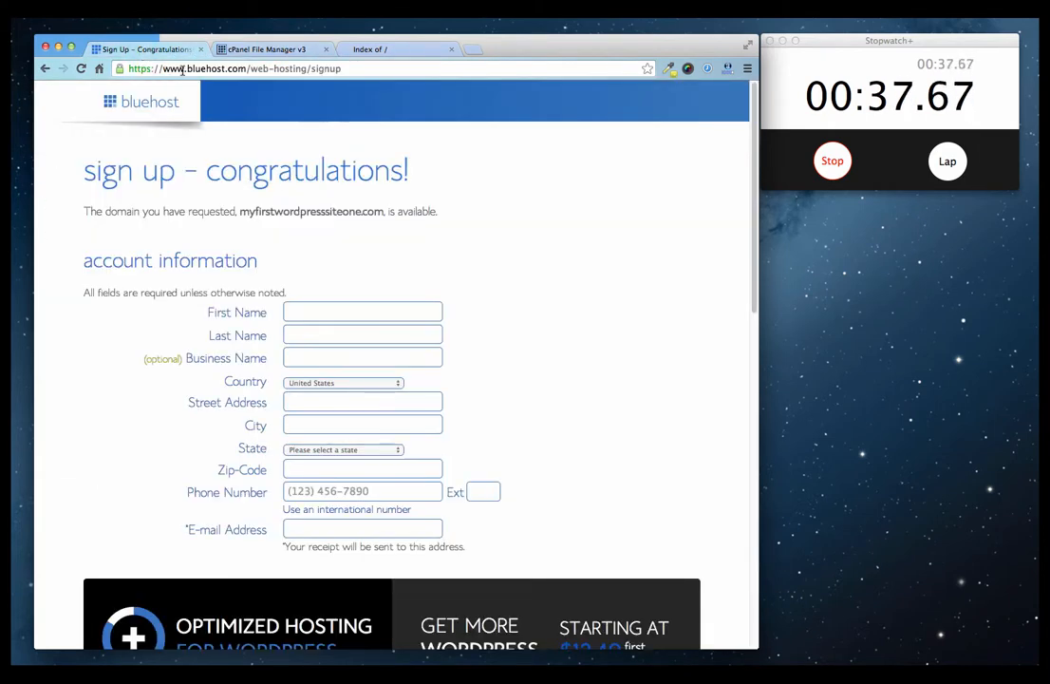
pyautogui.moveTo(340, 67); pyautogui.dragTo(251, 68)
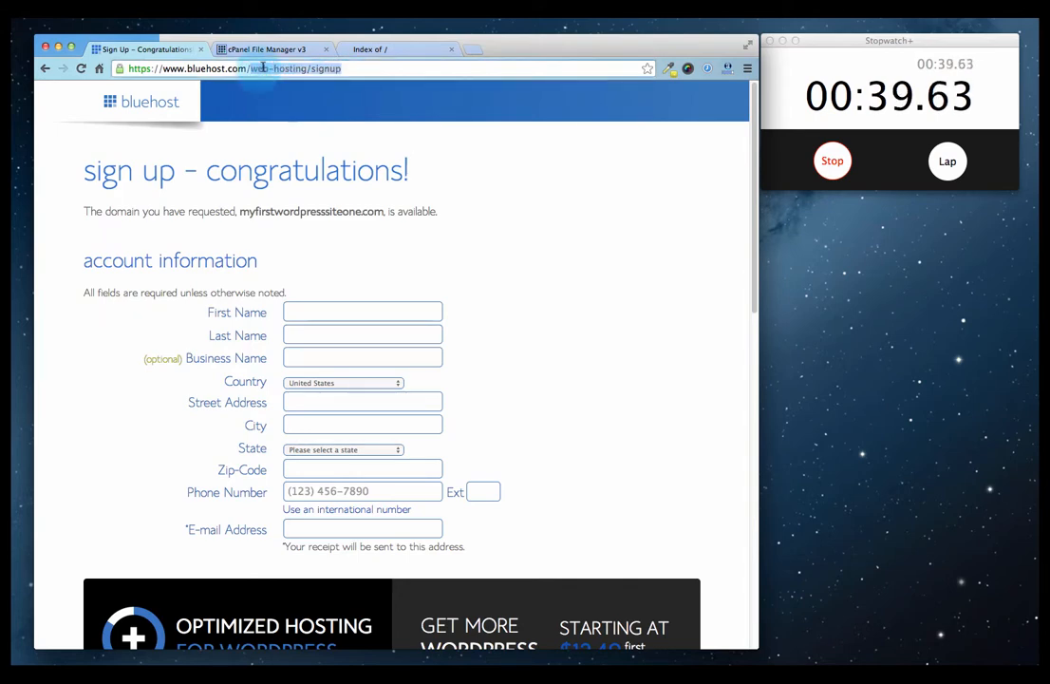
pyautogui.press('BackSpace')
pyautogui.press('Return')
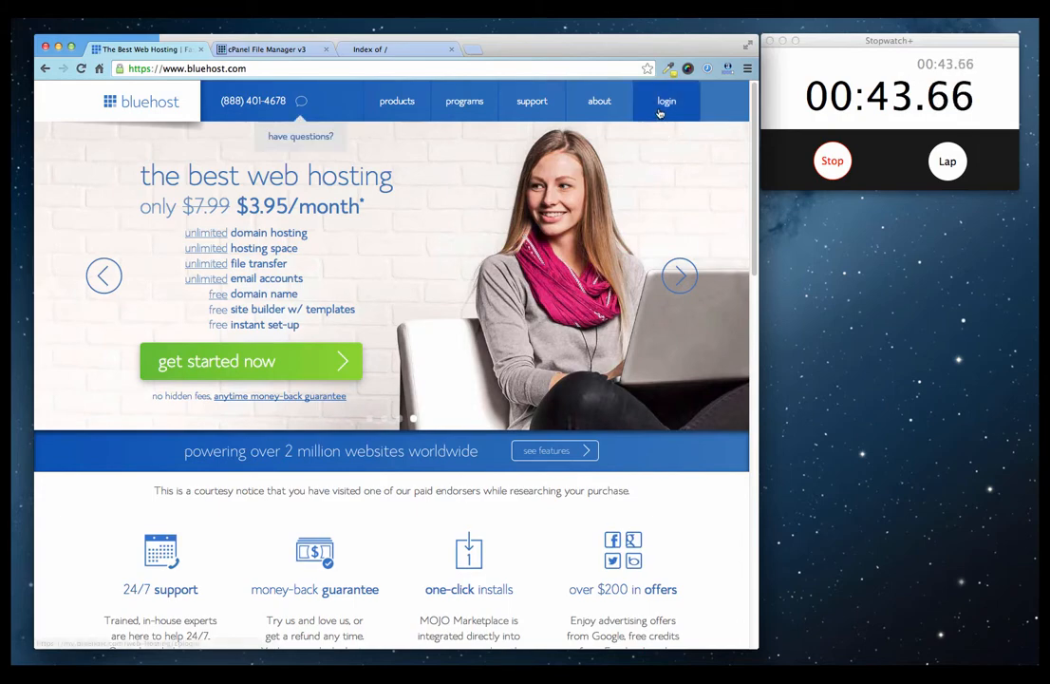
# Log in to the Bluehost hosting control panel and launch WordPress from Website Builders.
pyautogui.click(665, 103)
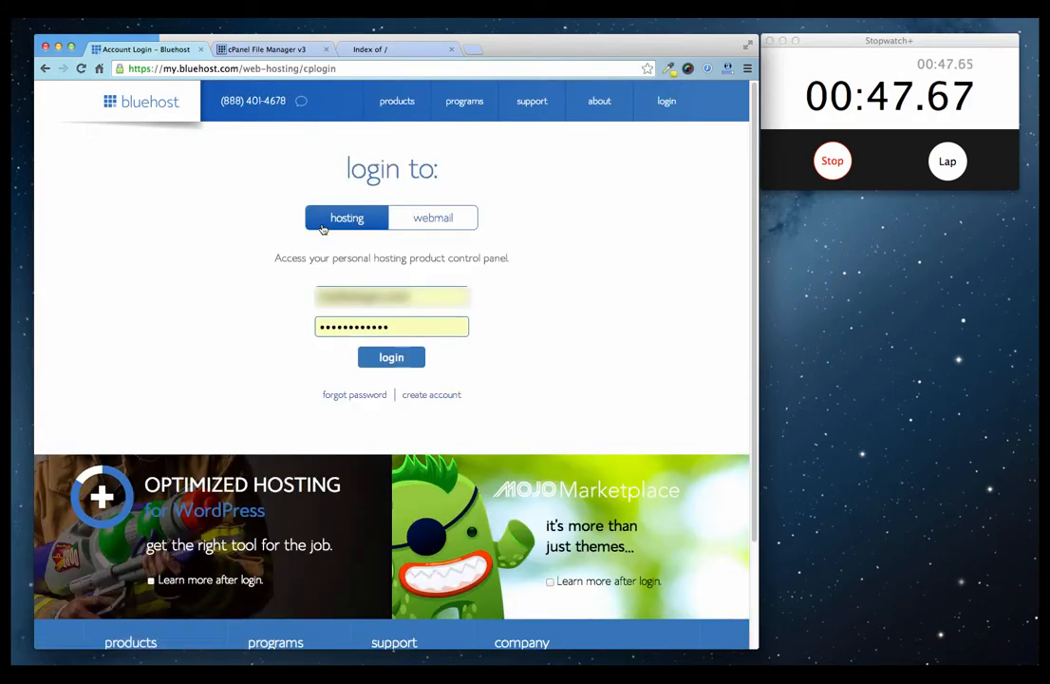
pyautogui.click(408, 360)
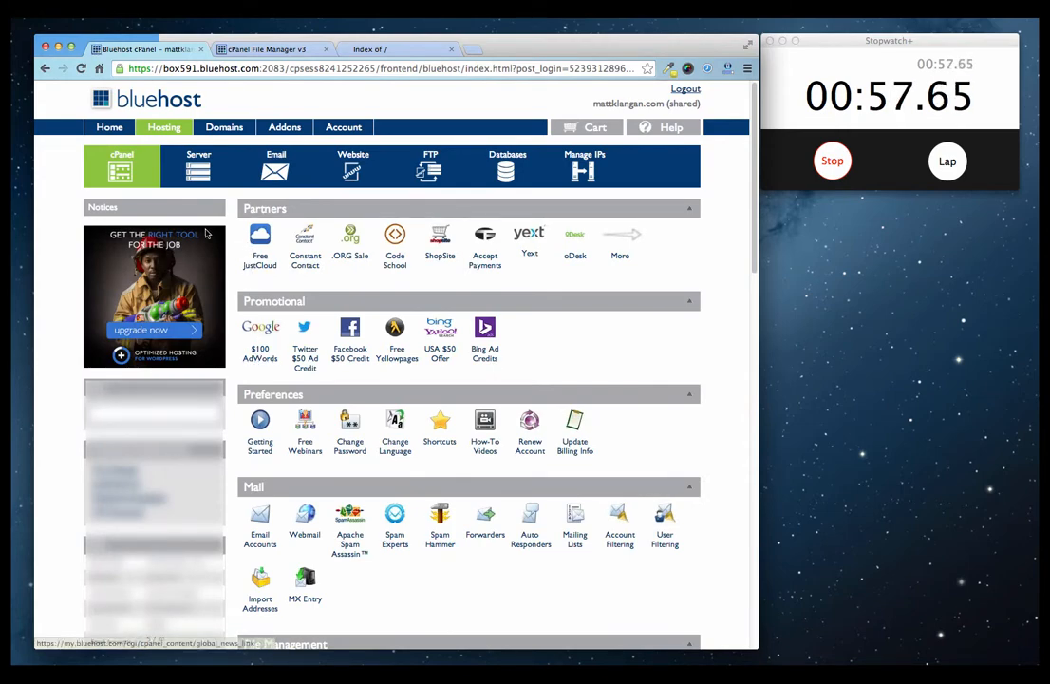
pyautogui.scroll(-5, 271, 432)
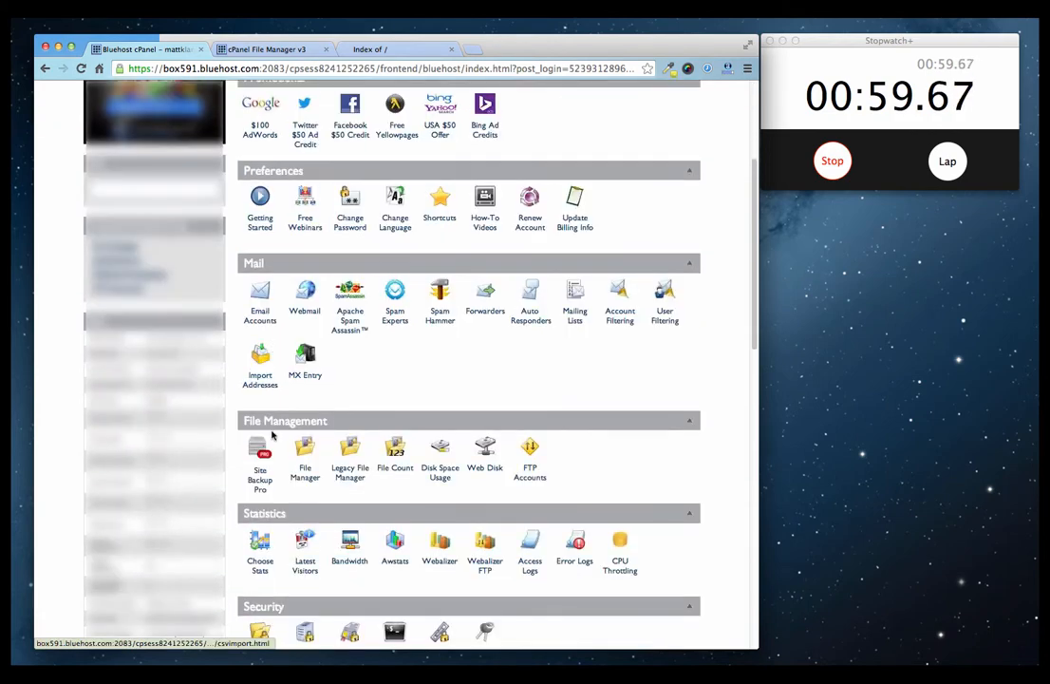
pyautogui.scroll(-15, 270, 432)
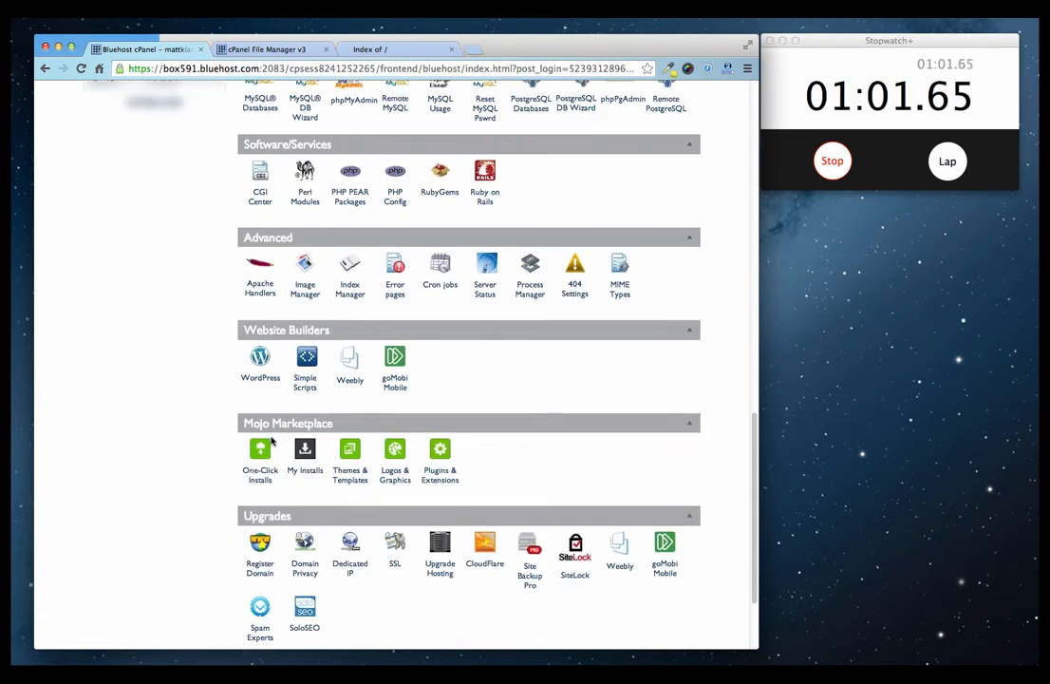
pyautogui.click(260, 359)
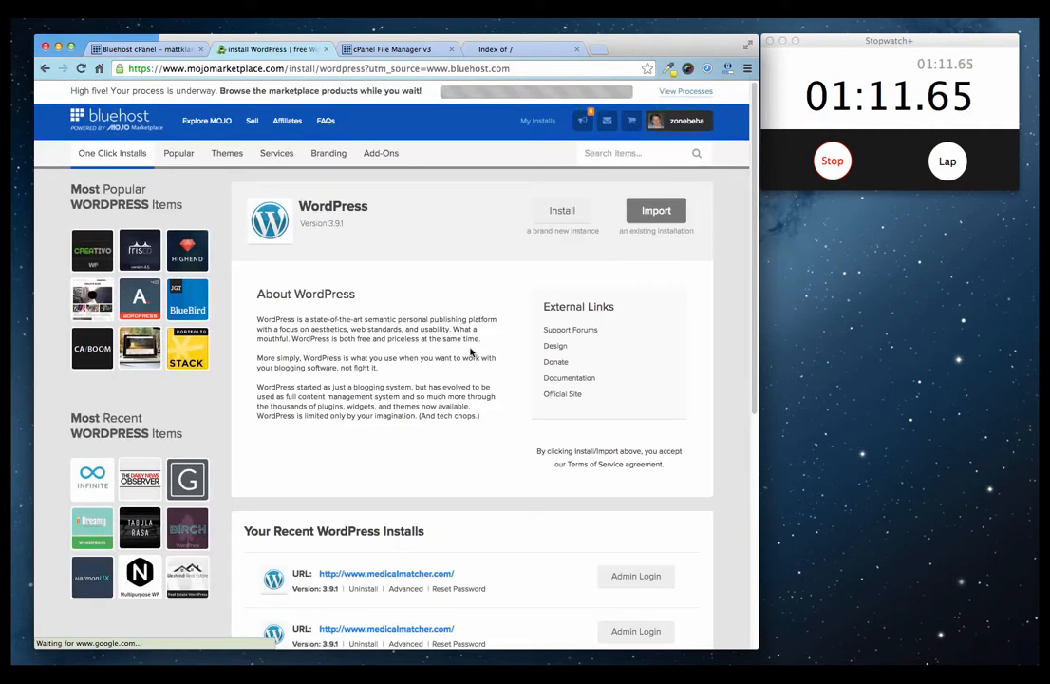
# Choose Install for a brand-new WordPress instance to reach the domain selection step.
pyautogui.click(561, 214)
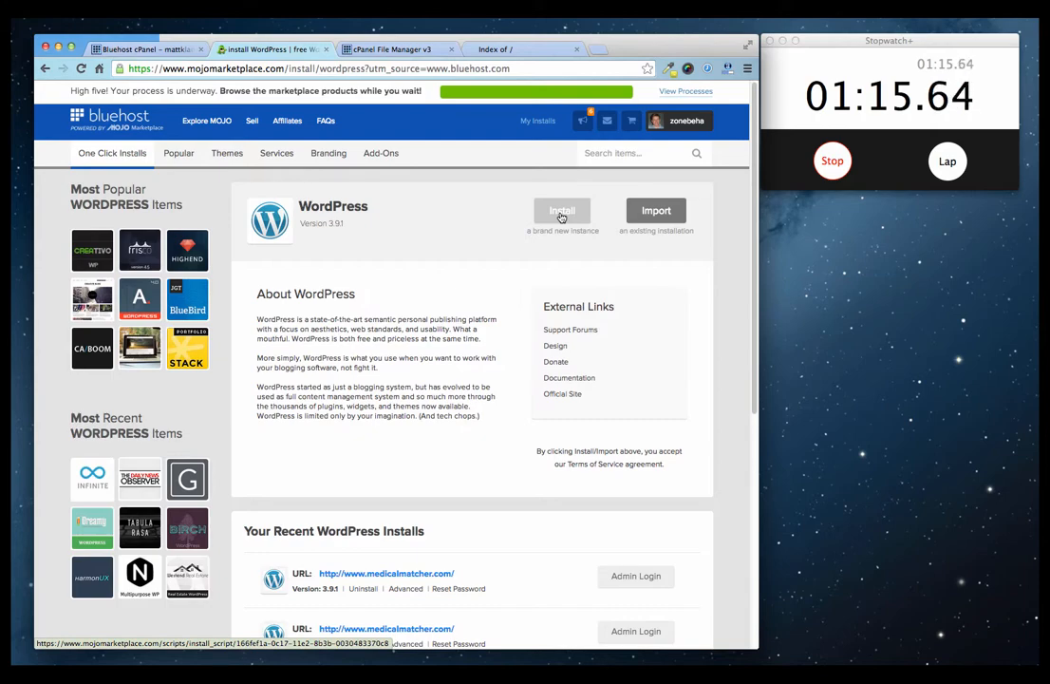
pyautogui.click(561, 215)
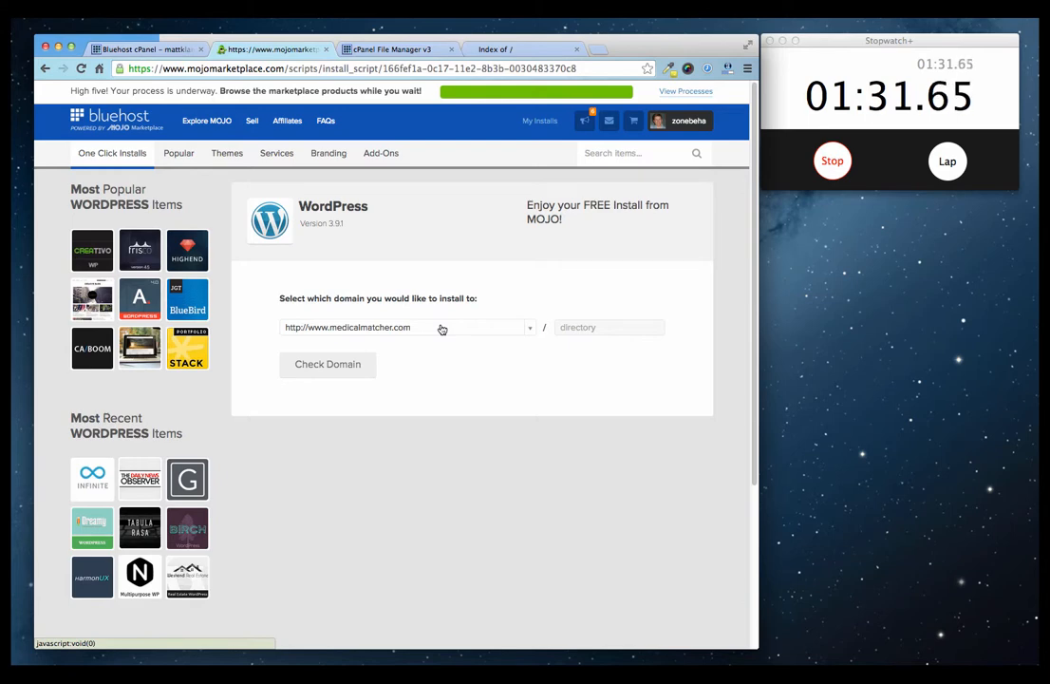
pyautogui.click(348, 369)
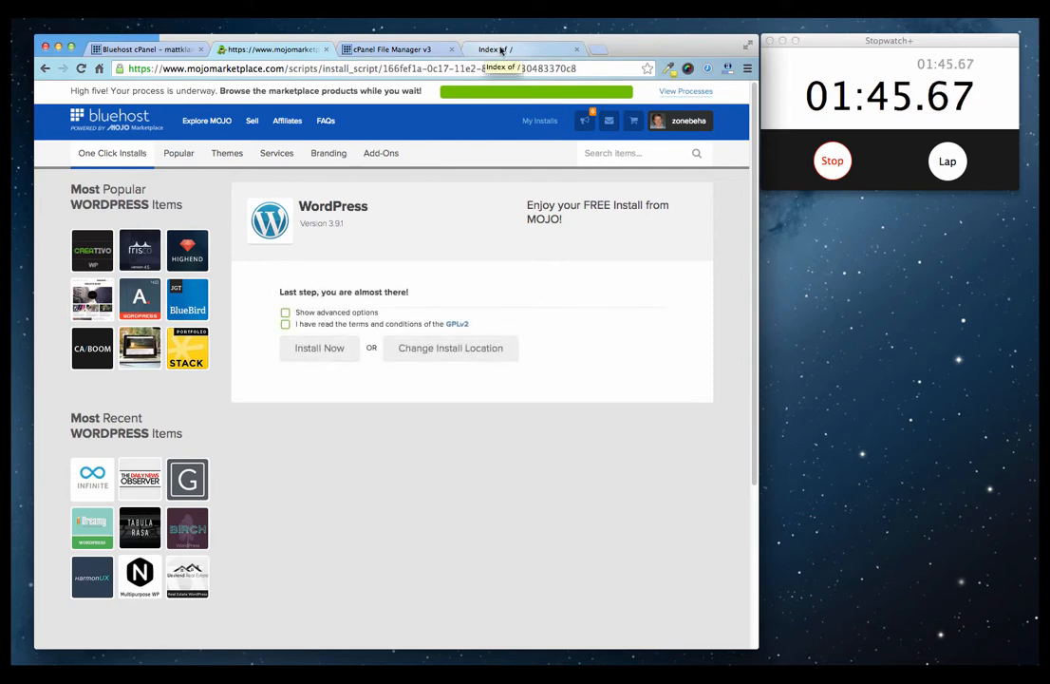
pyautogui.click(501, 50)
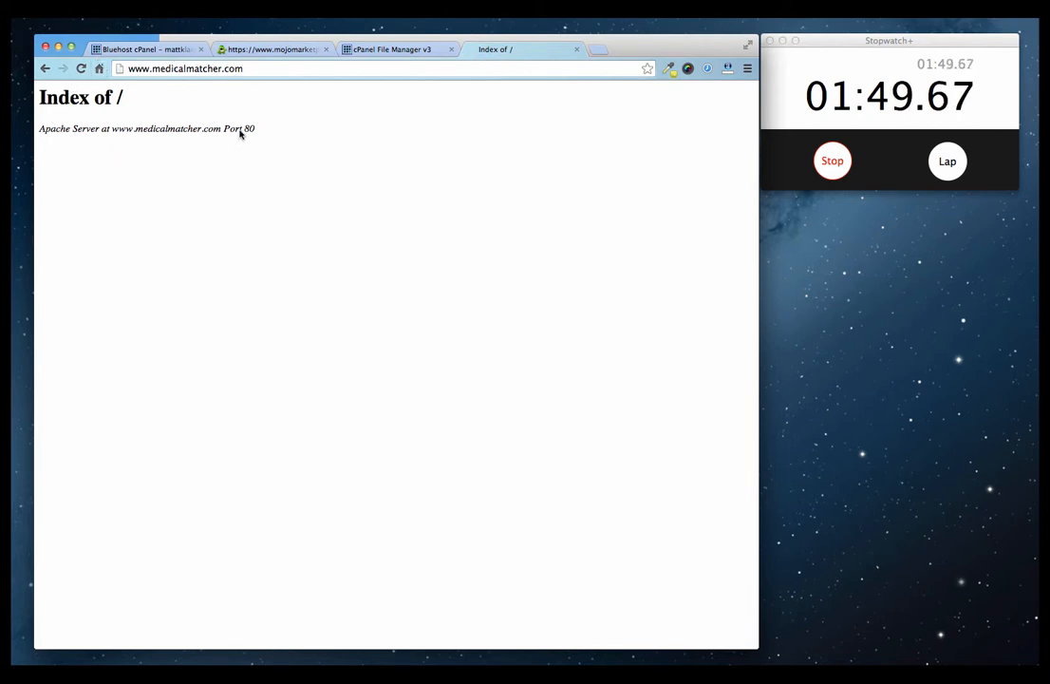
pyautogui.click(277, 48)
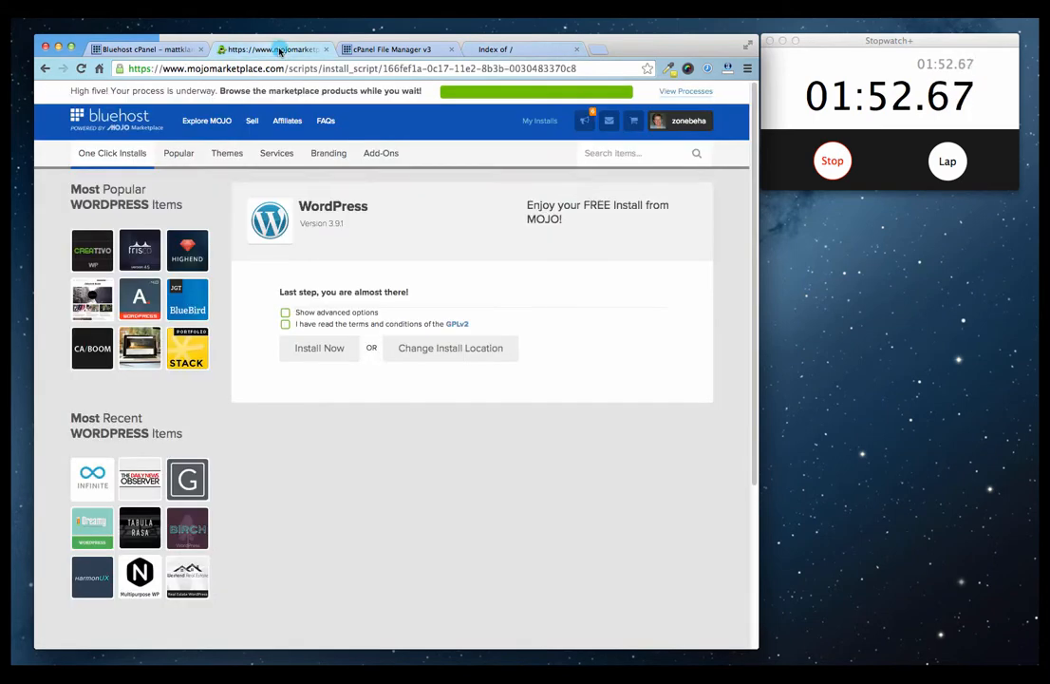
# Show advanced options, accept the terms, set admin username to admin, copy the password, and install.
pyautogui.click(285, 312)
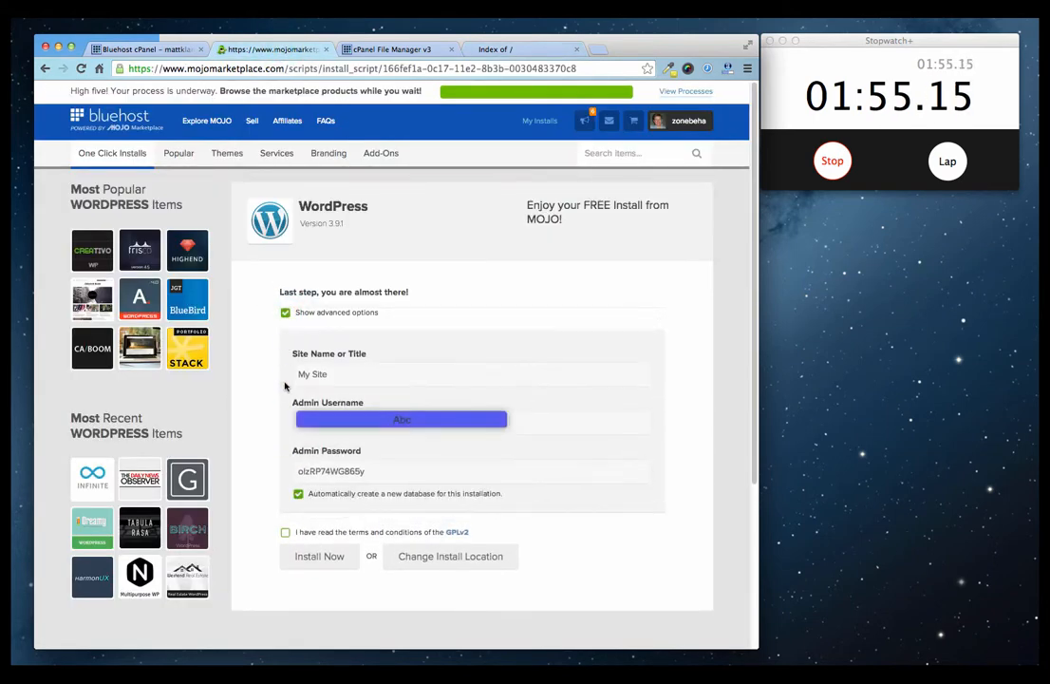
pyautogui.click(285, 532)
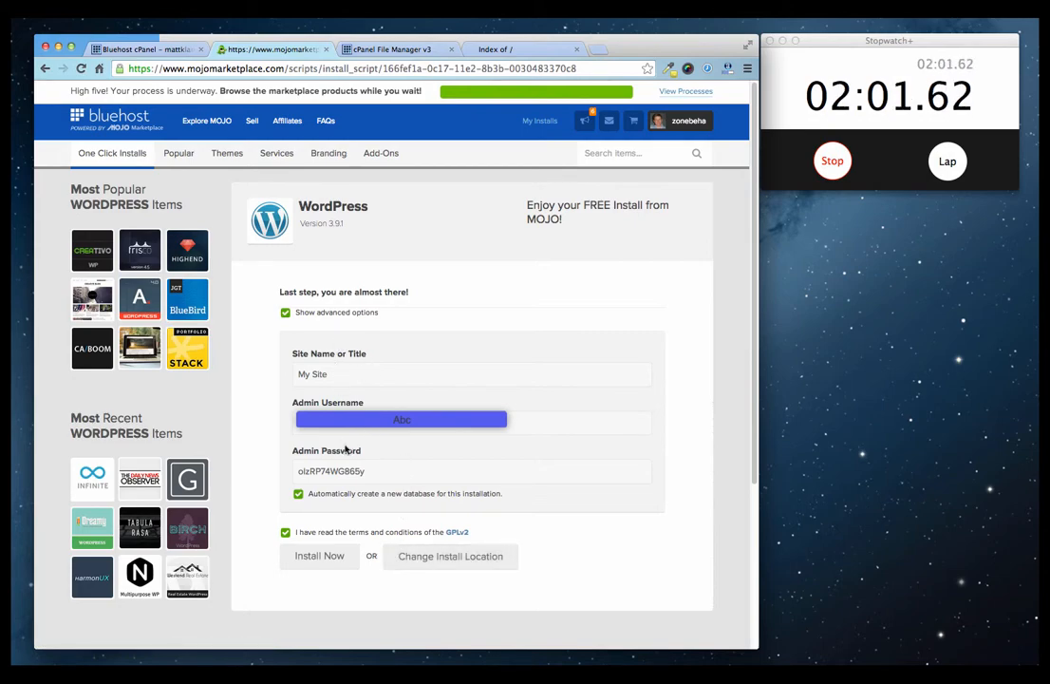
pyautogui.moveTo(385, 424); pyautogui.dragTo(268, 411)
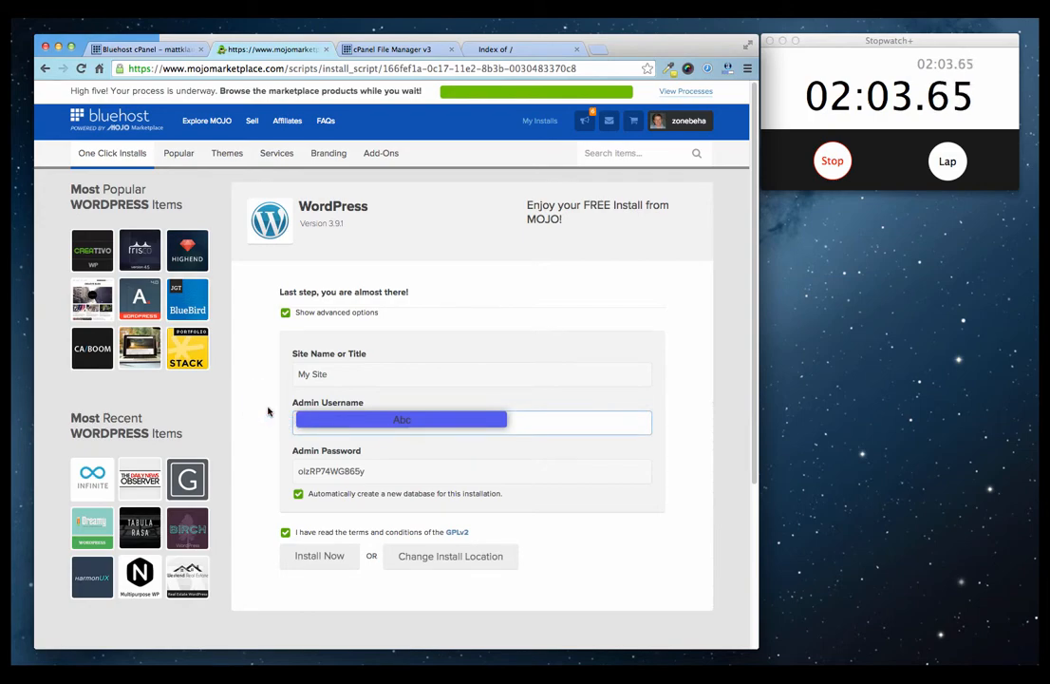
pyautogui.press('Tab')
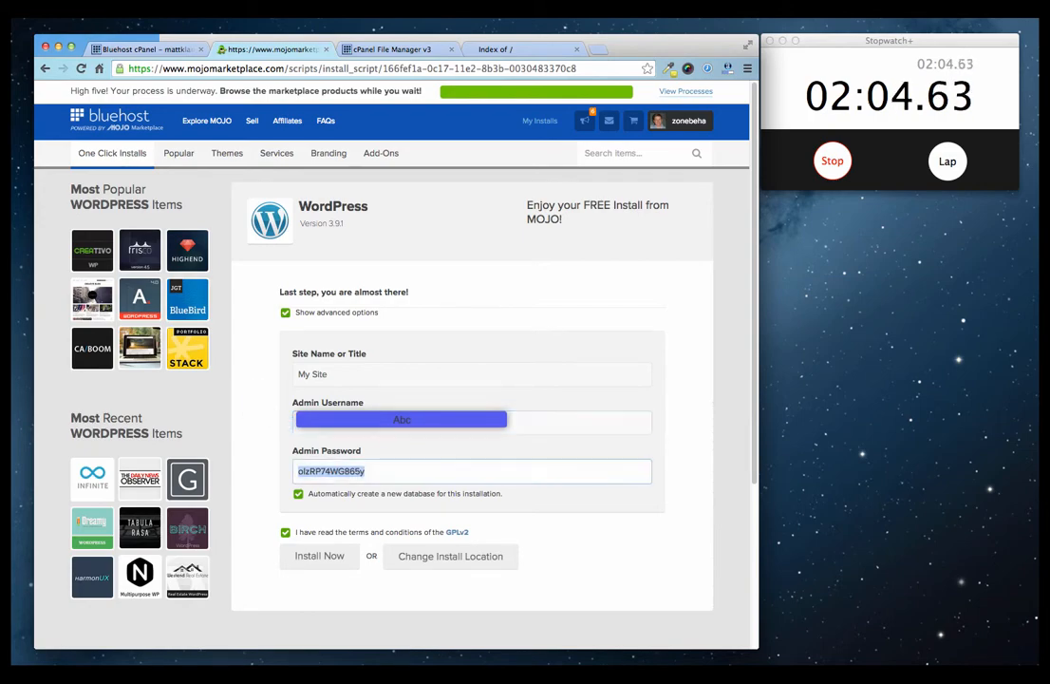
pyautogui.rightClick(345, 467)
pyautogui.click(359, 496)
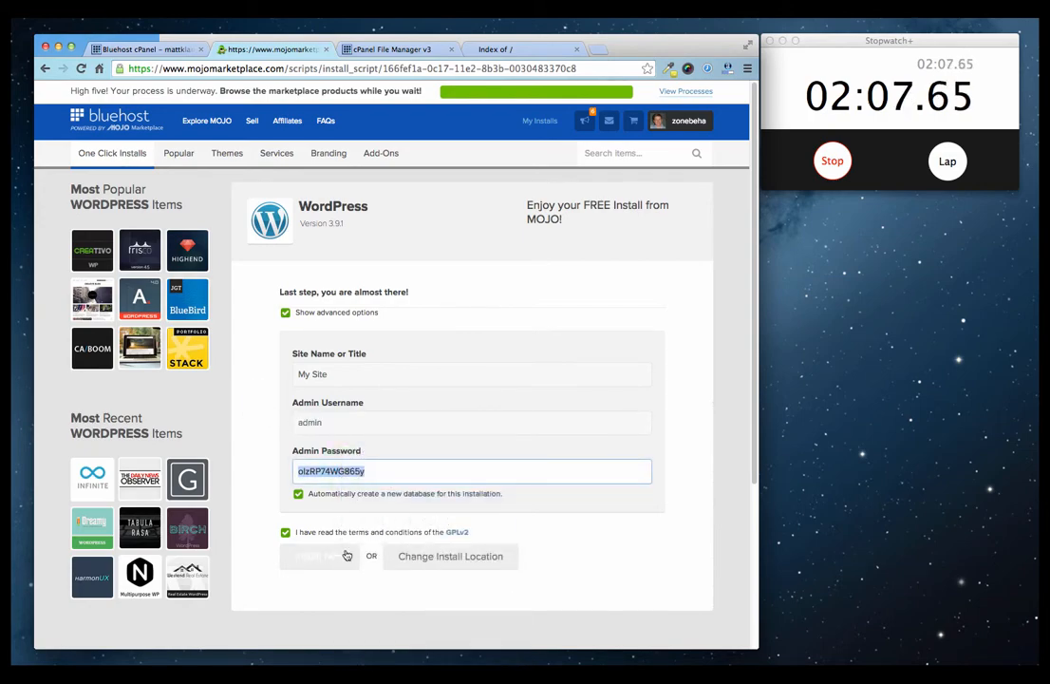
pyautogui.click(319, 558)
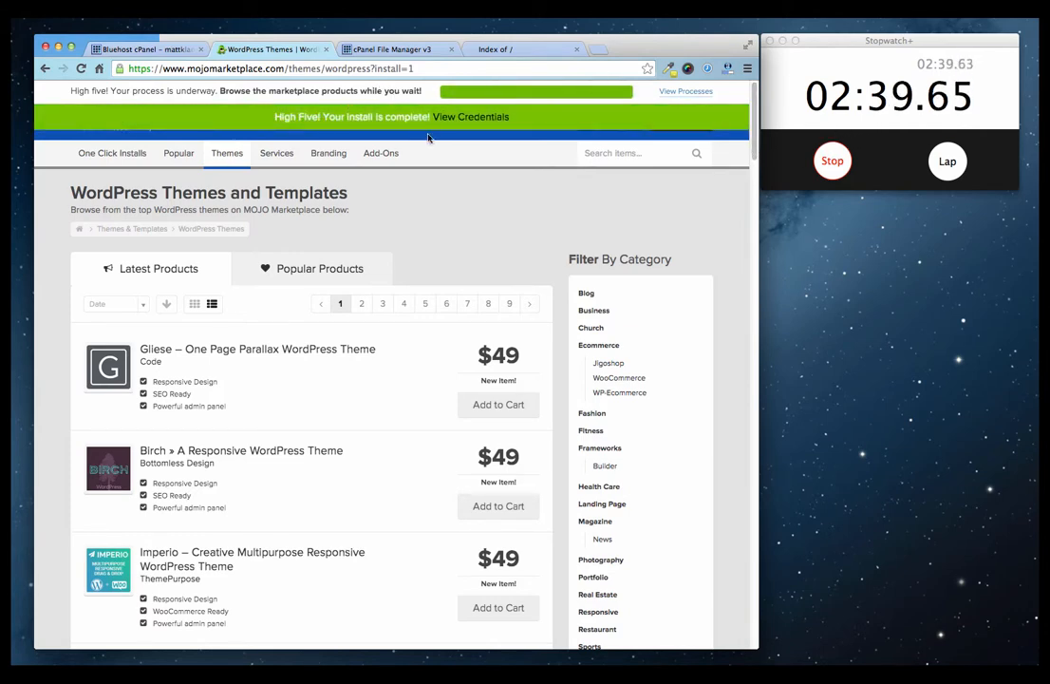
pyautogui.click(460, 117)
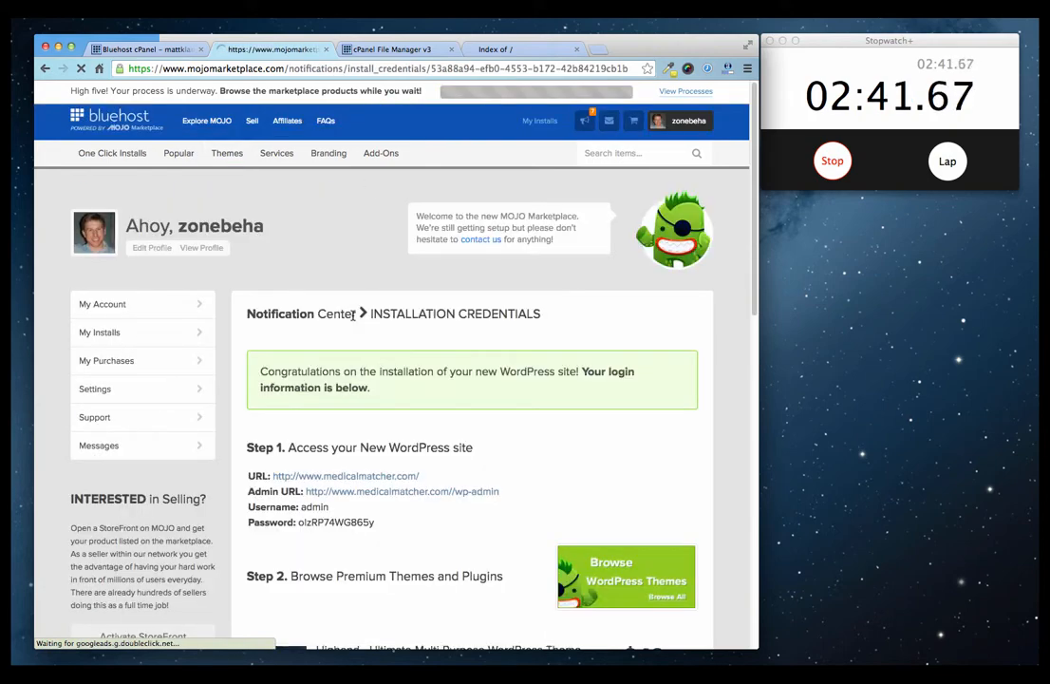
pyautogui.scroll(-5, 353, 323)
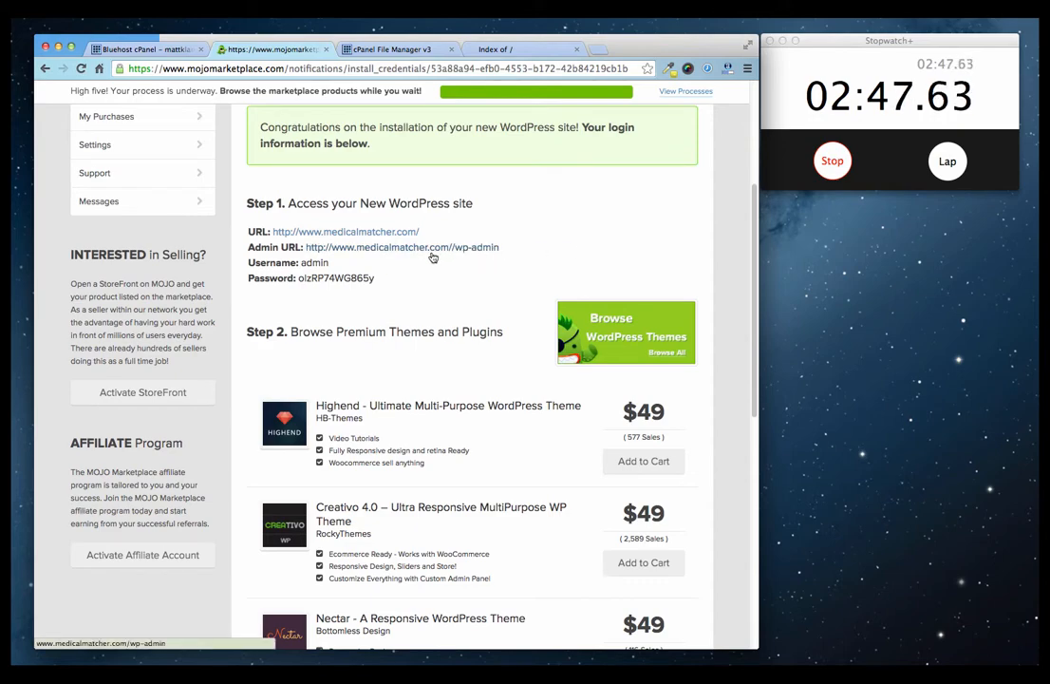
pyautogui.click(395, 49)
pyautogui.click(489, 48)
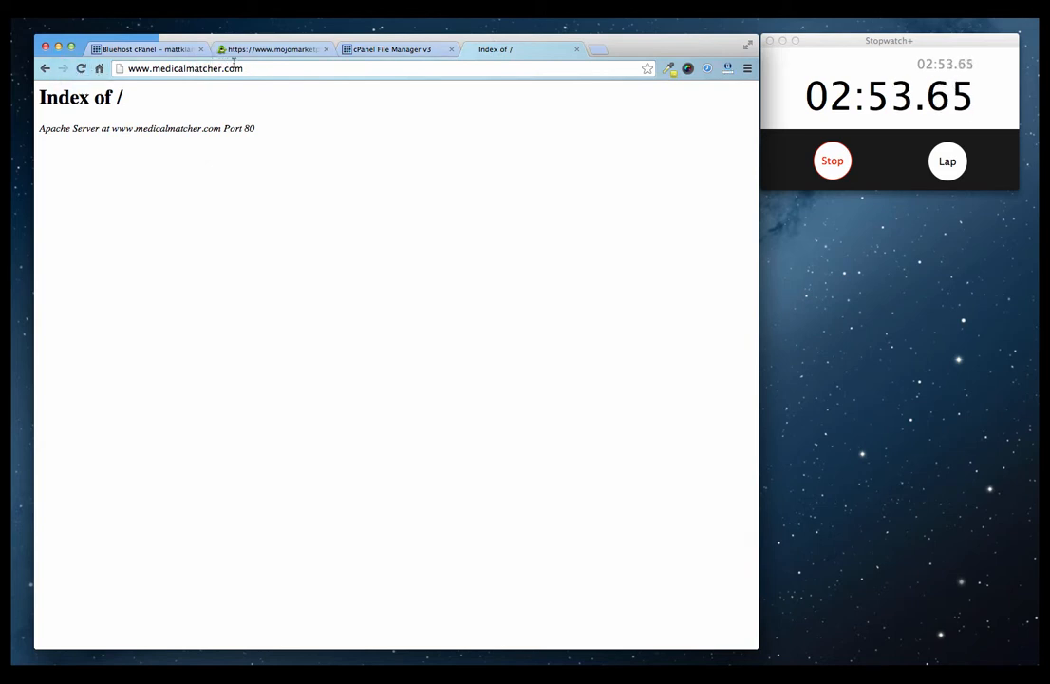
pyautogui.click(81, 70)
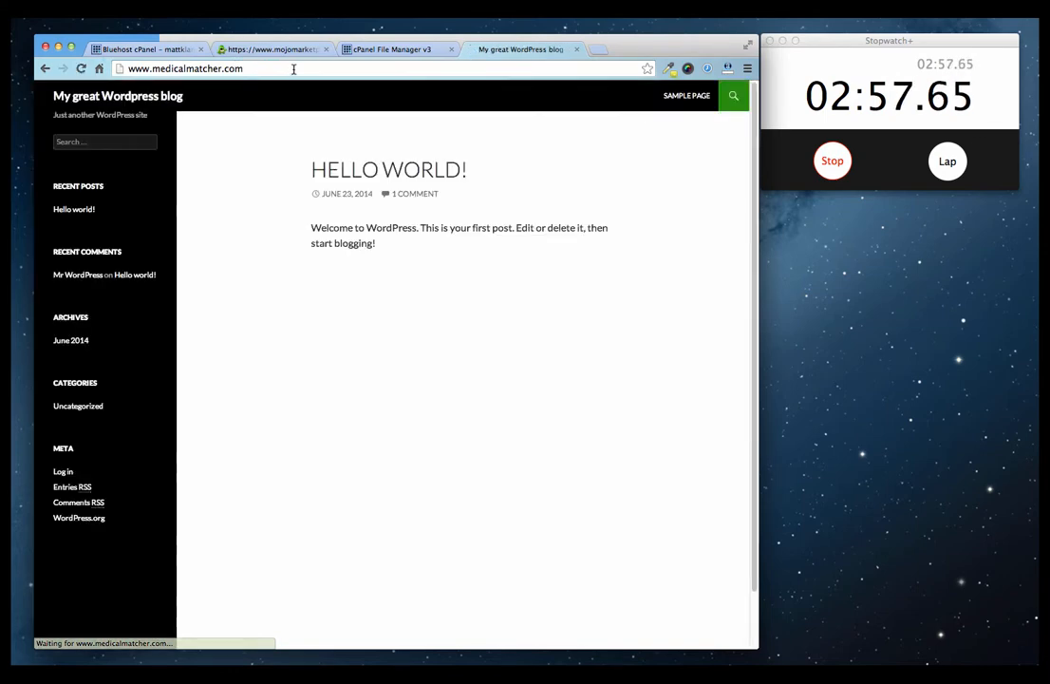
# Go to the site's /wp-admin page, paste the copied admin password and log in.
pyautogui.click(265, 69)
pyautogui.click(258, 68)
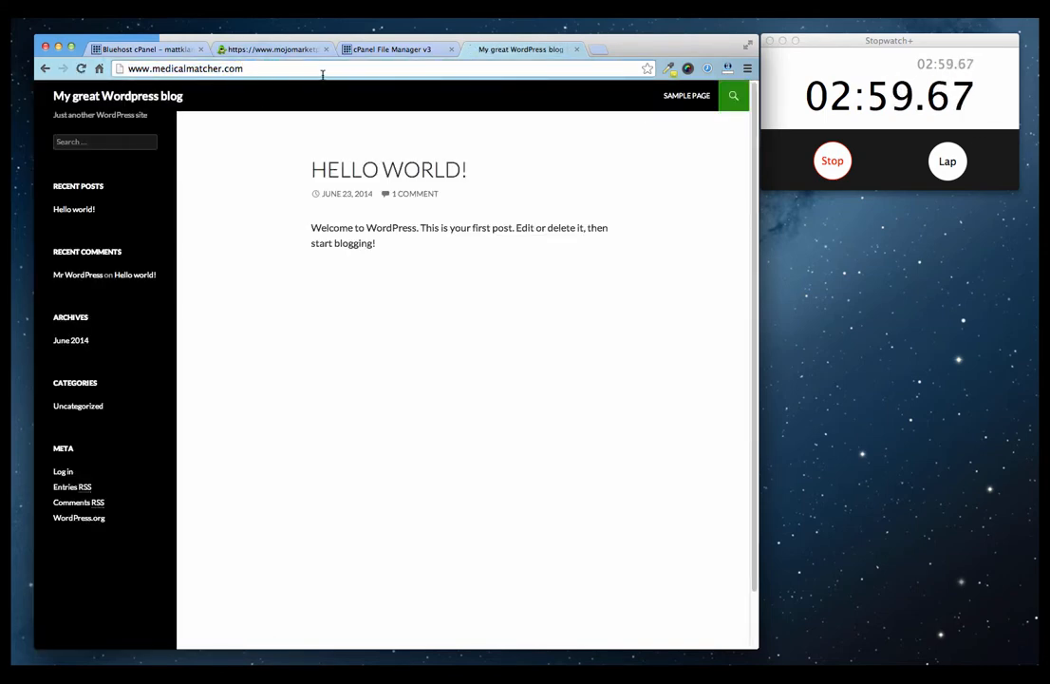
pyautogui.write('/wp-adm')
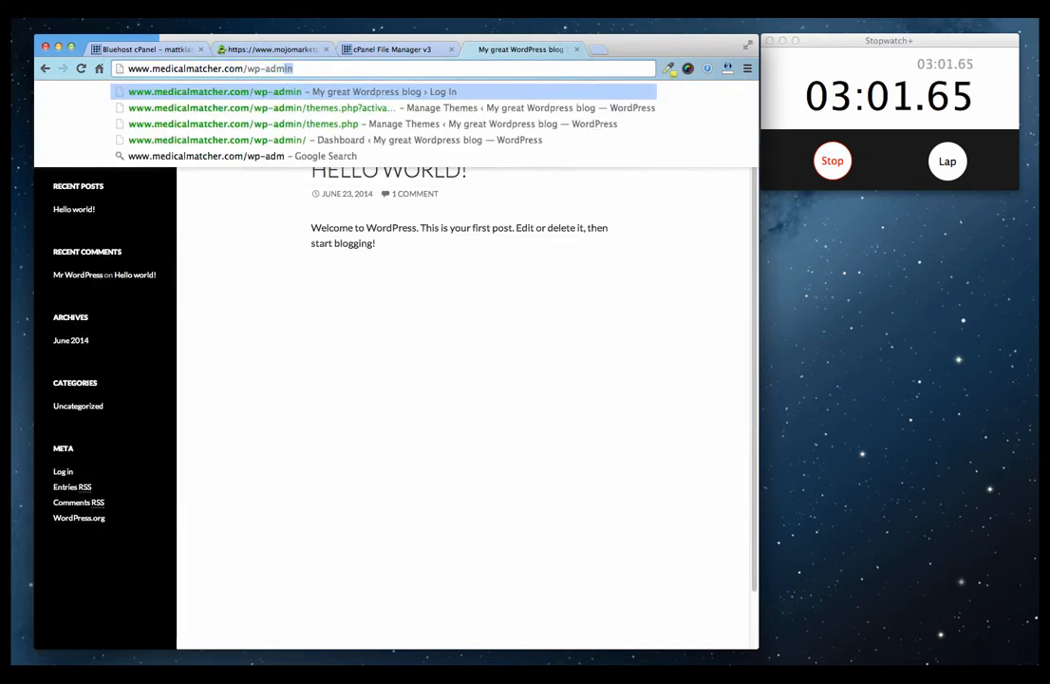
pyautogui.press('Return')
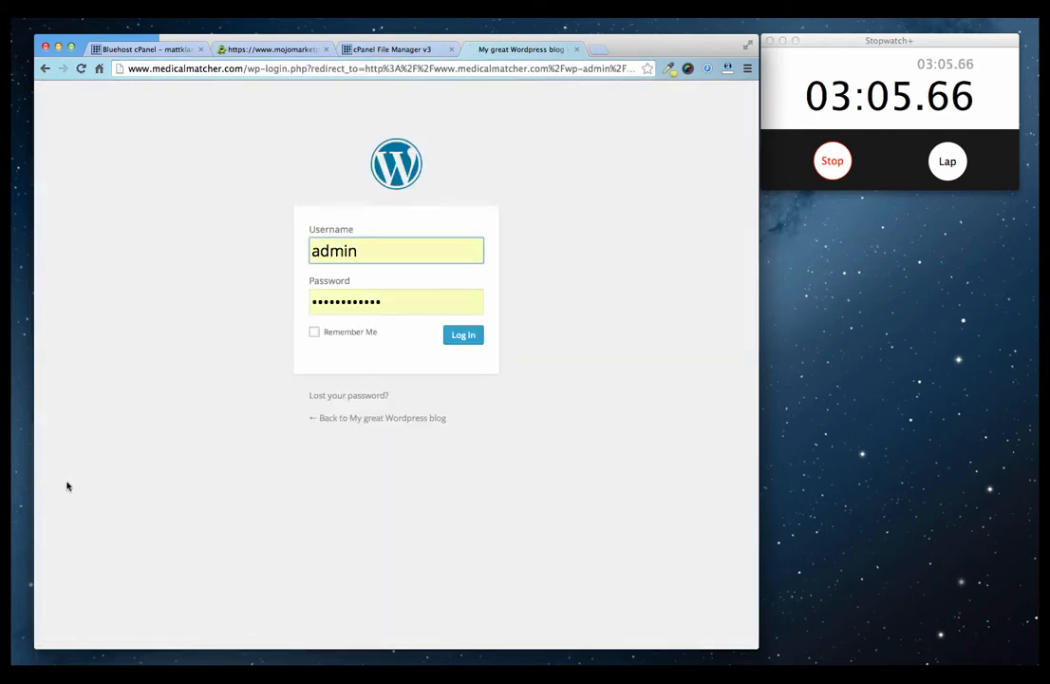
pyautogui.moveTo(406, 300); pyautogui.dragTo(130, 283)
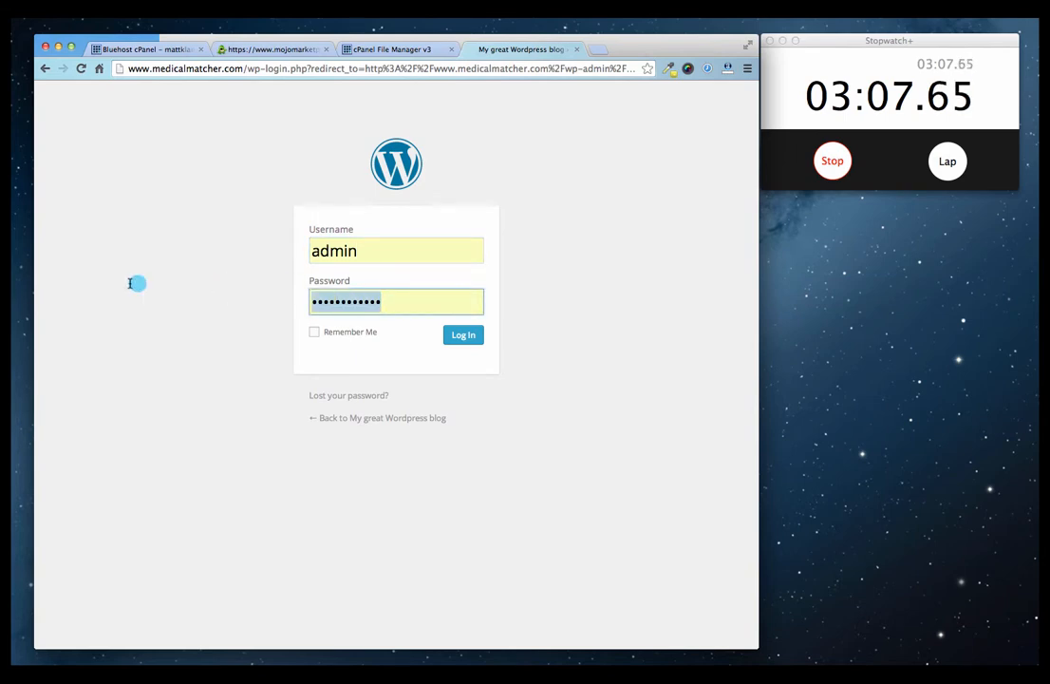
pyautogui.press('super+v')
pyautogui.click(465, 336)
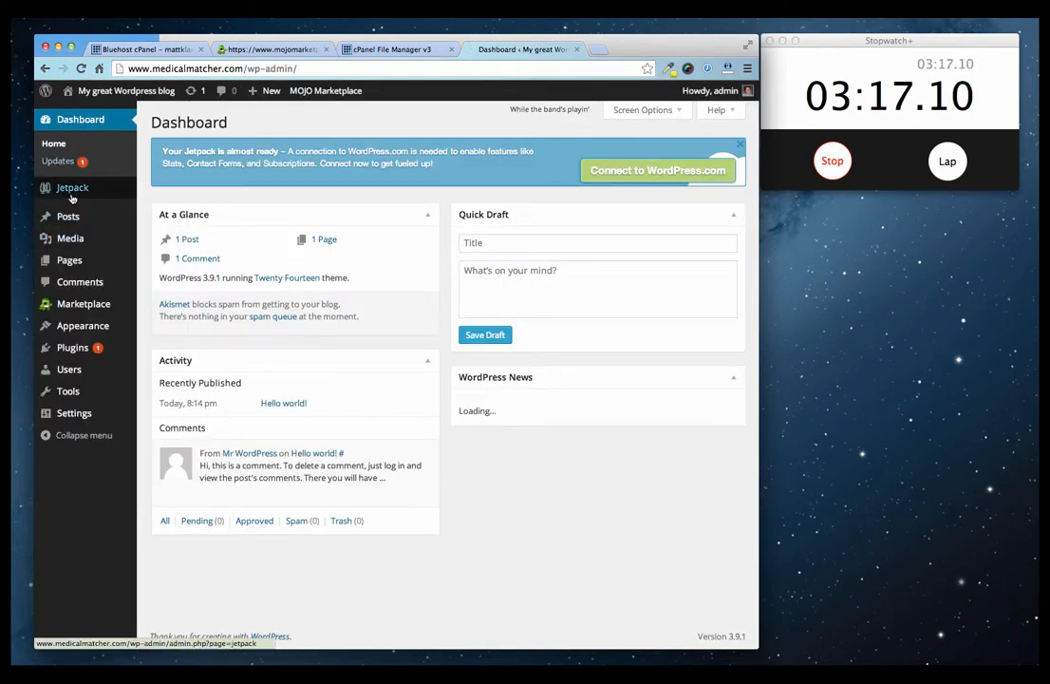
pyautogui.moveTo(68, 217)
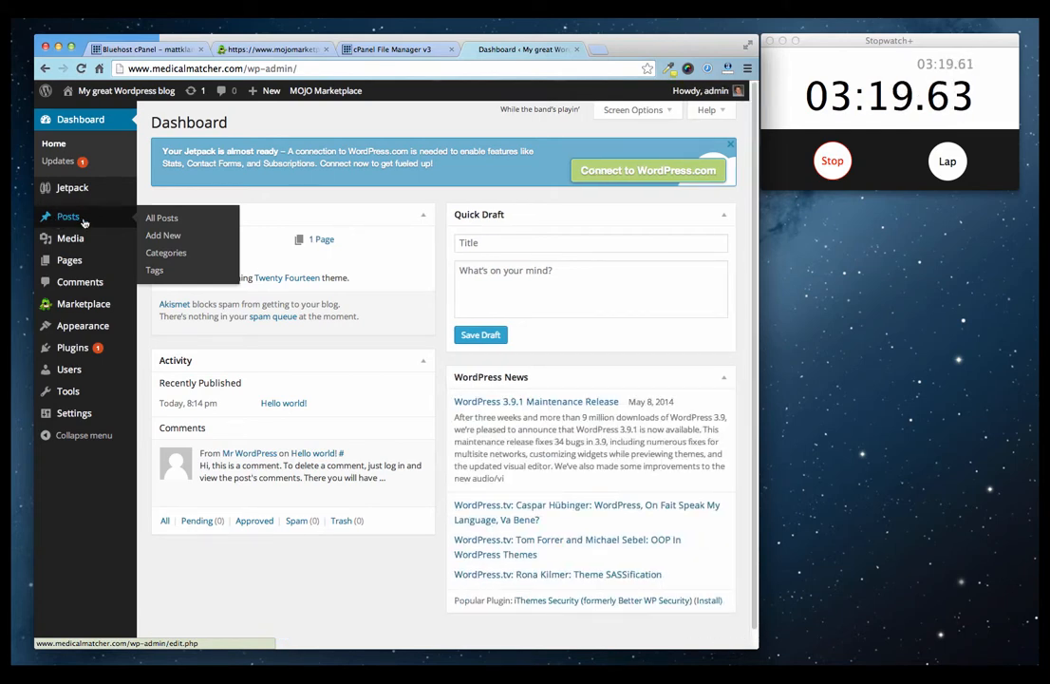
# Start a new post titled 'Here's my first post for all to see.'.
pyautogui.click(167, 235)
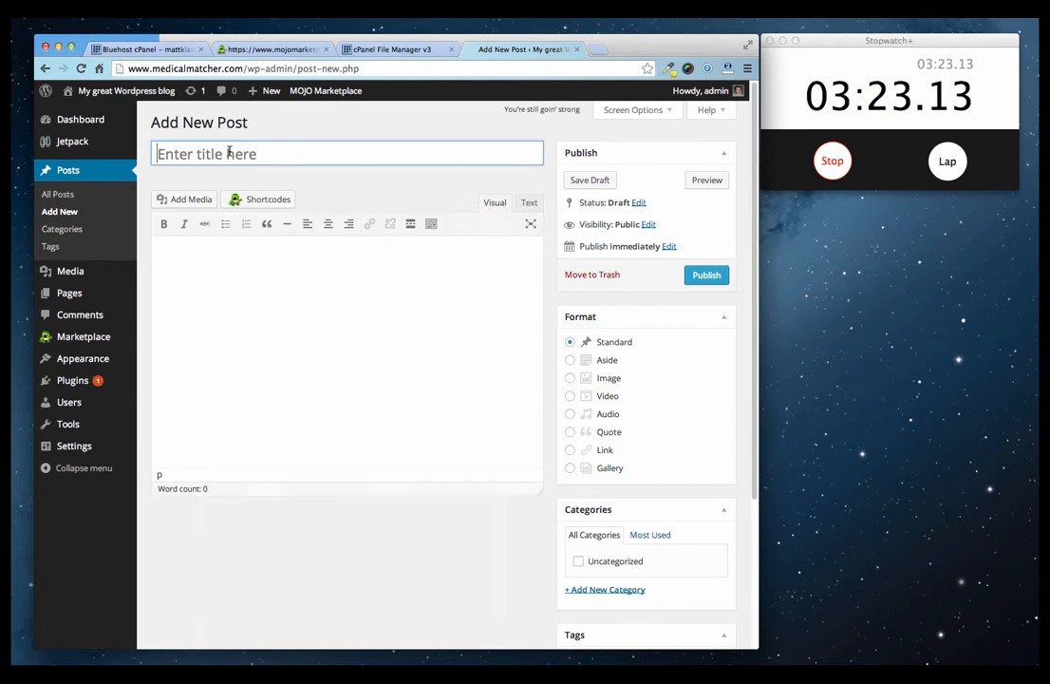
pyautogui.click(225, 152)
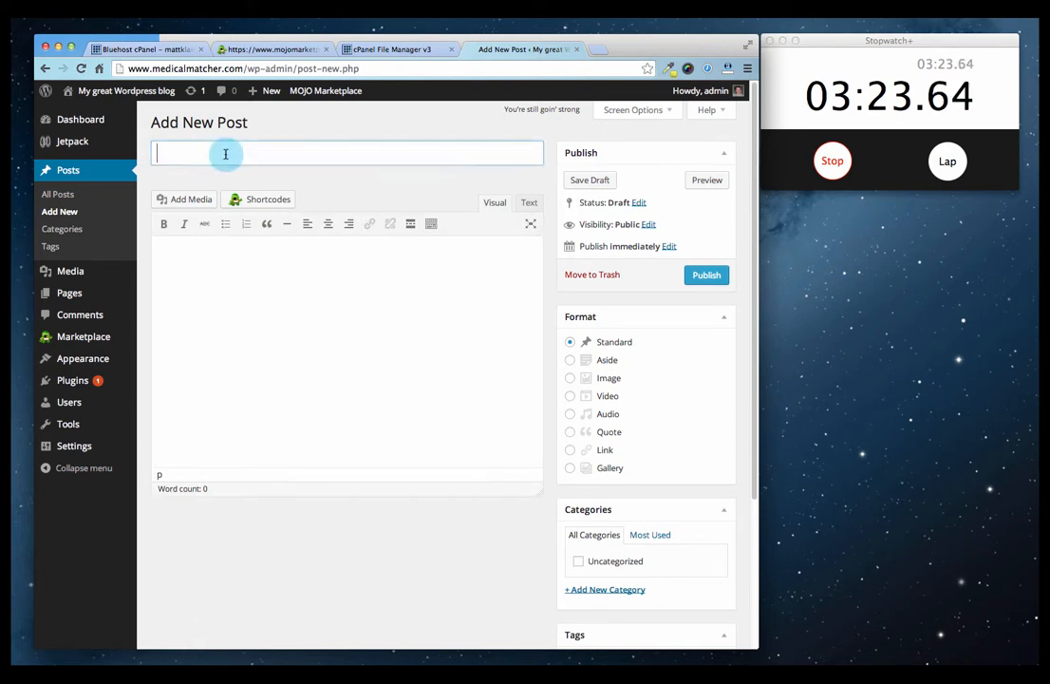
pyautogui.write('Heres')
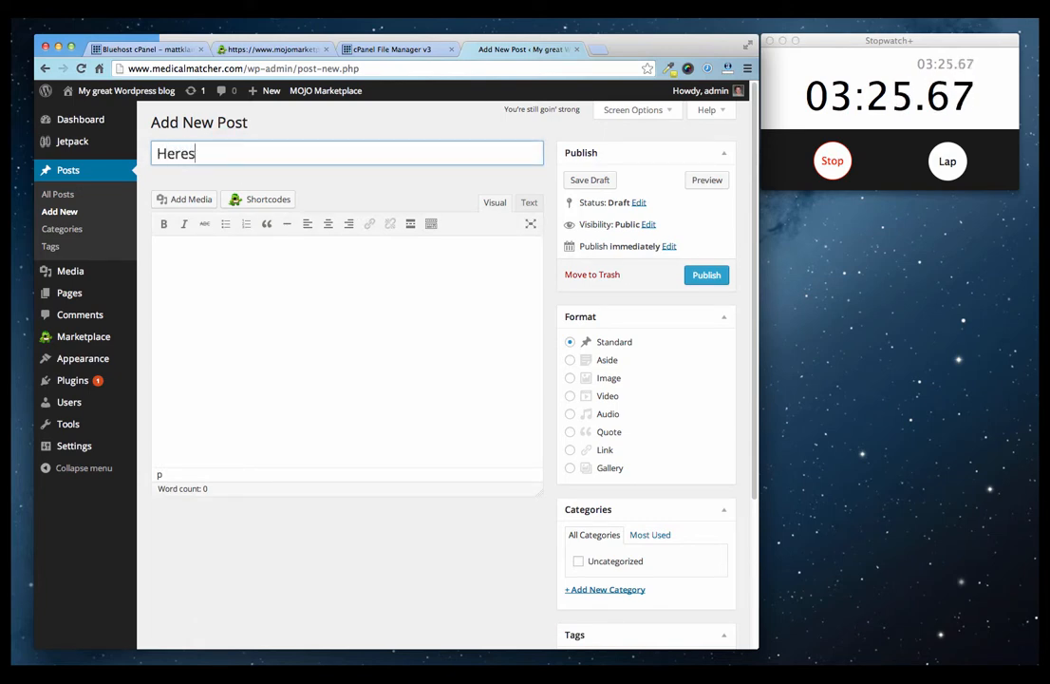
pyautogui.press('BackSpace')
pyautogui.write("'s my fir")
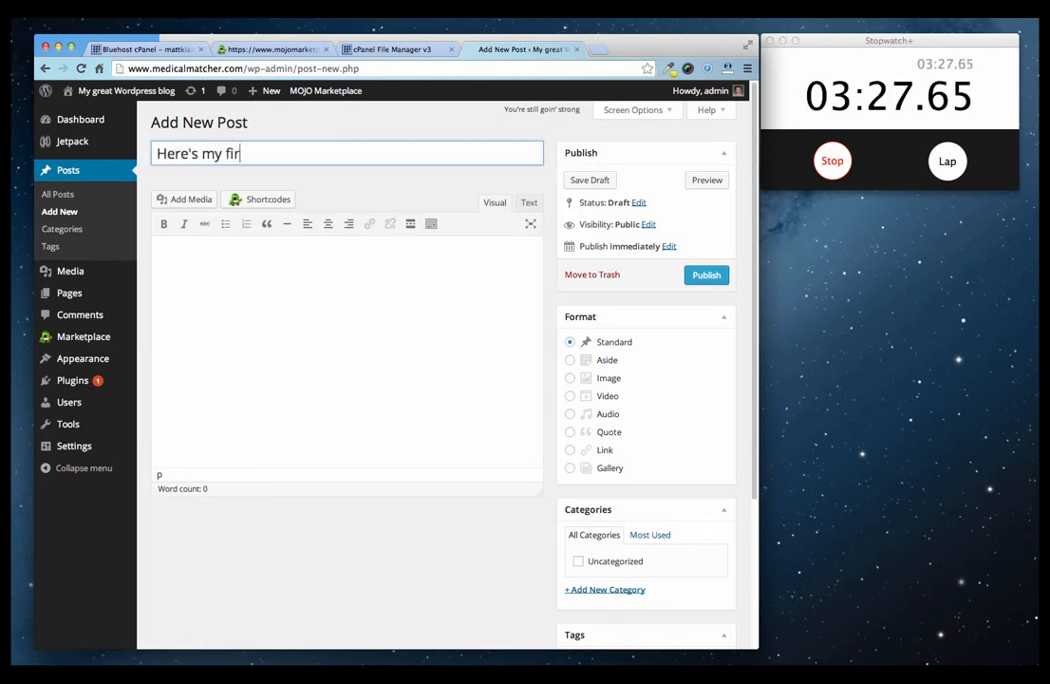
pyautogui.write('st post')
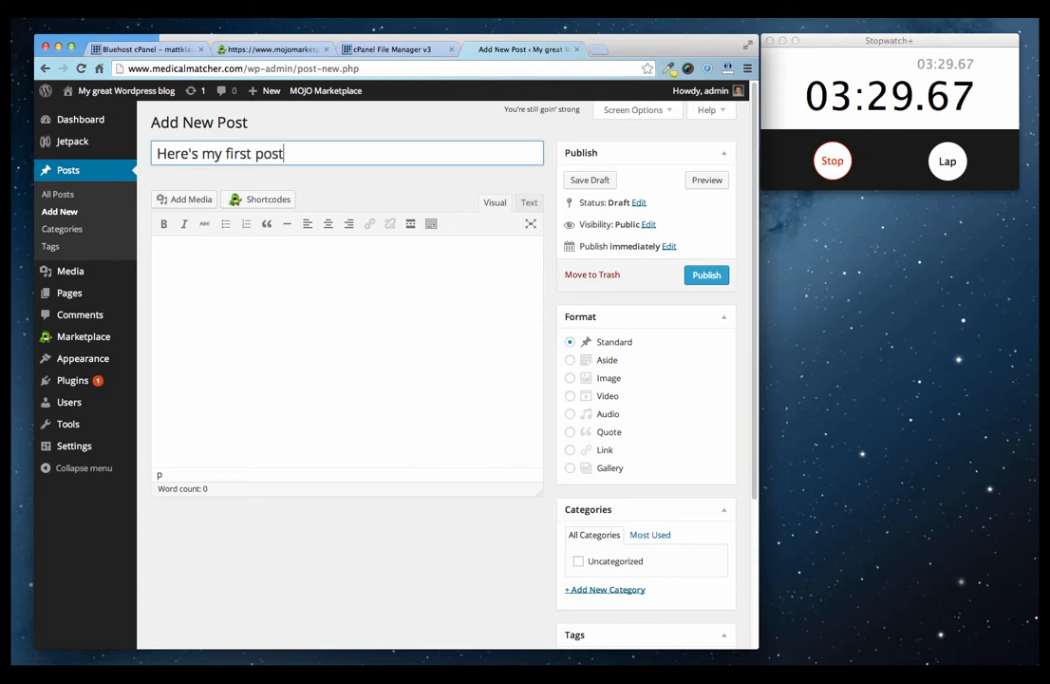
pyautogui.write('t post for all to see.')
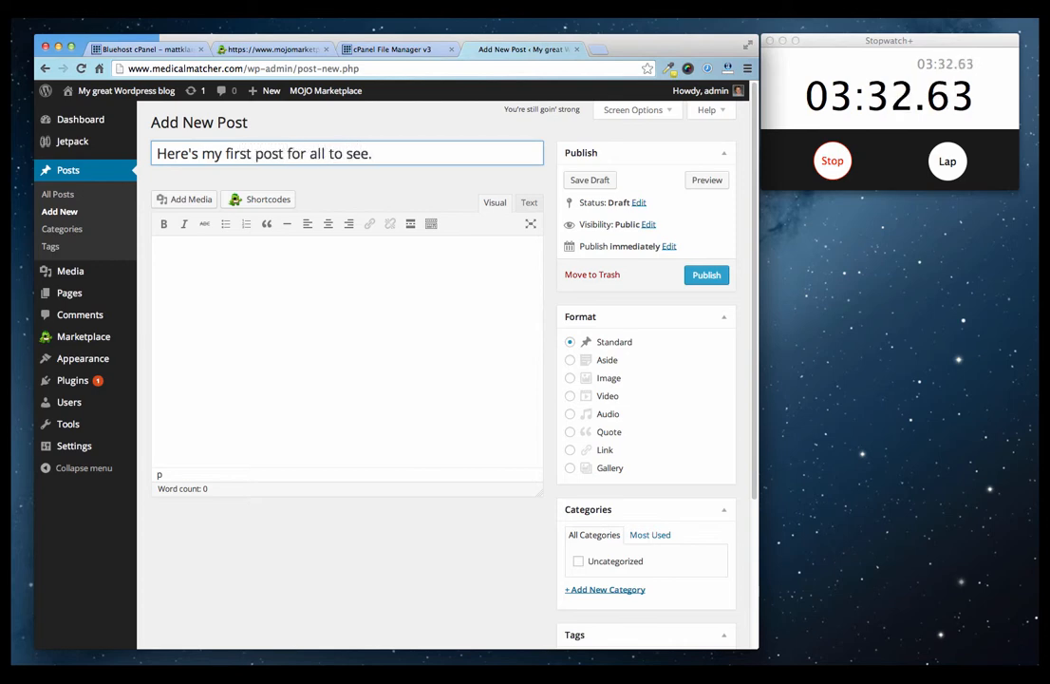
# Enter the body 'This is monumental, no? Wow, I am amazing! I'm the king of the world!!!' and publish.
pyautogui.click(158, 249)
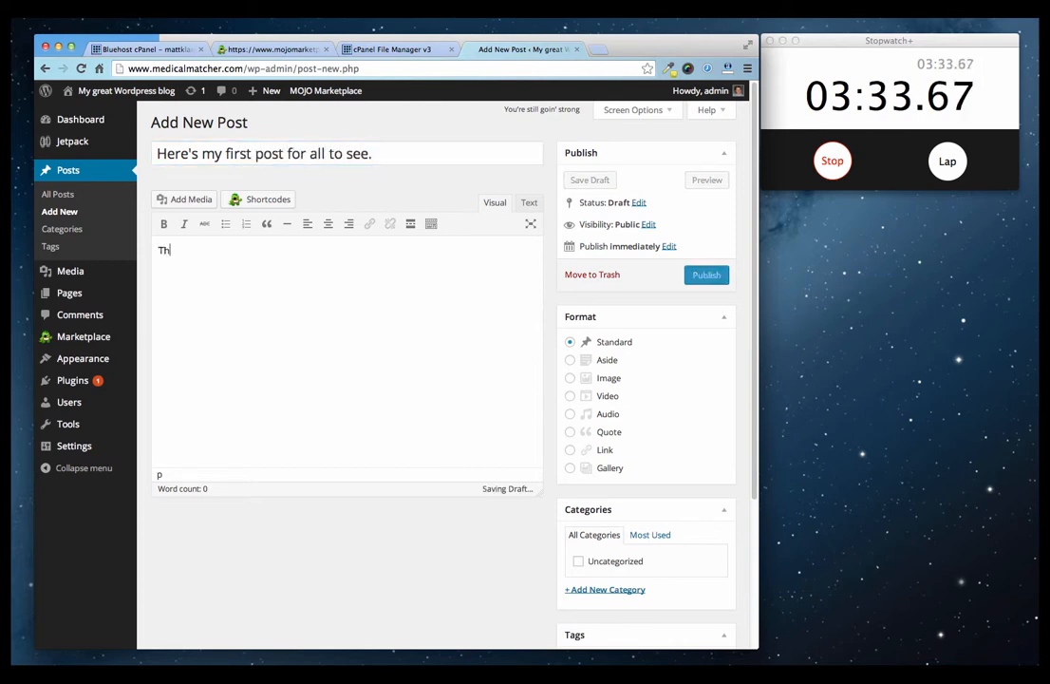
pyautogui.write('This is monument')
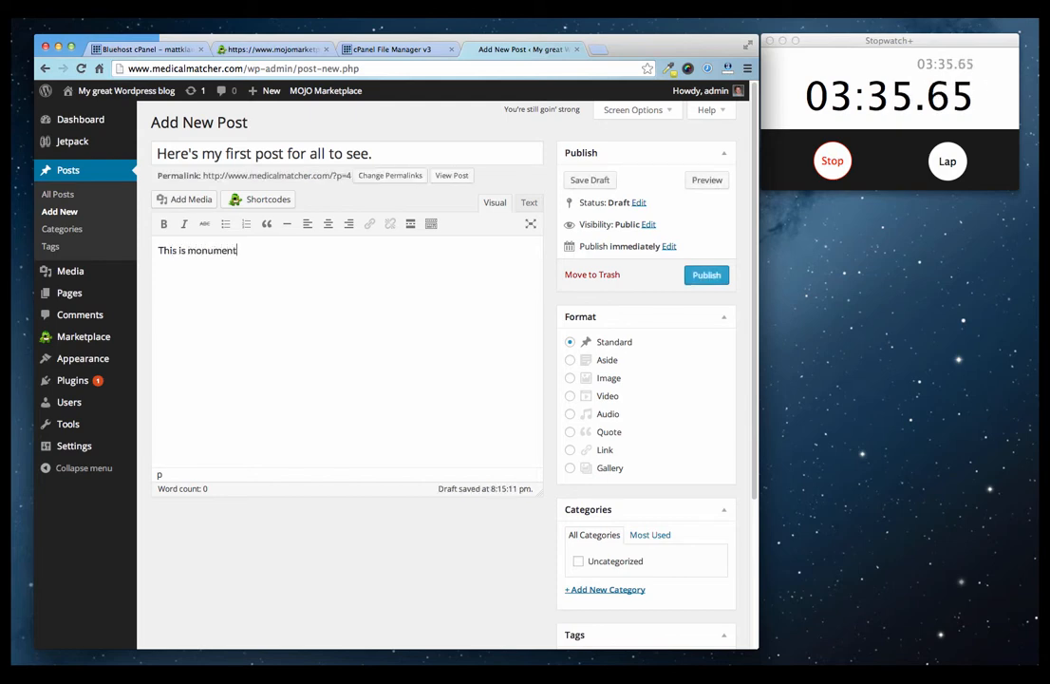
pyautogui.write('al, no? Wo')
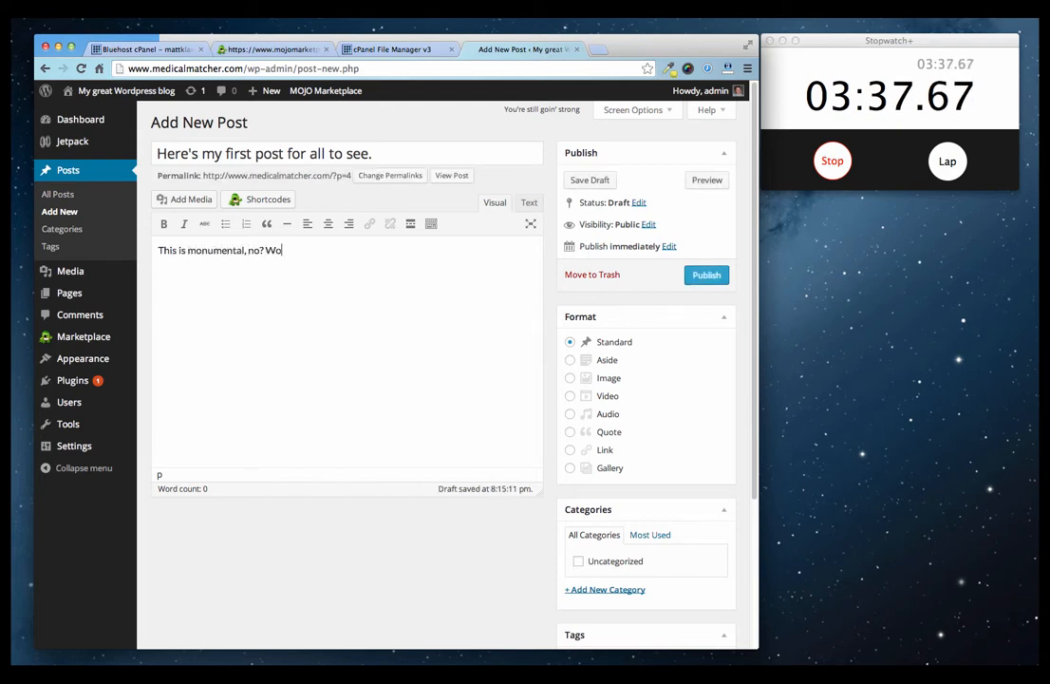
pyautogui.write('w, I am amazi')
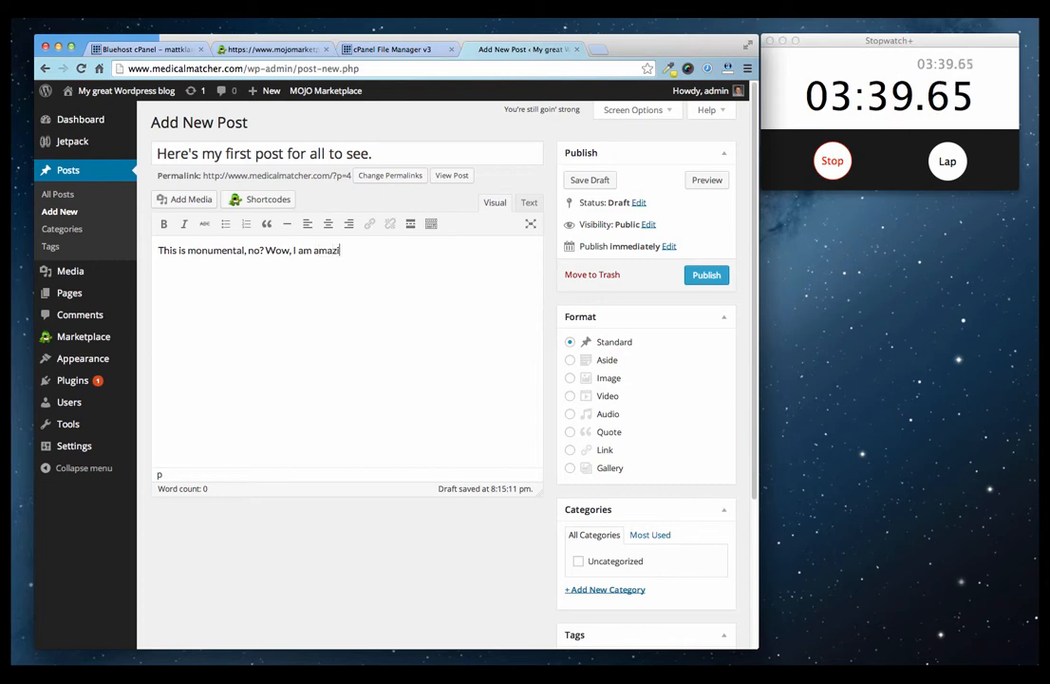
pyautogui.write('ng! K')
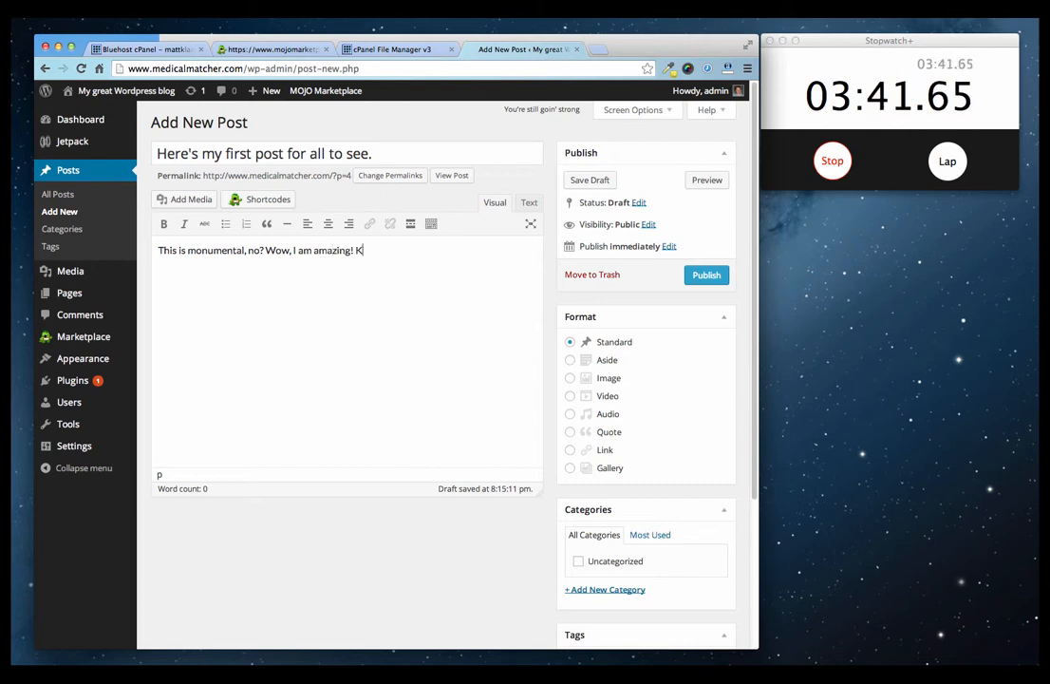
pyautogui.write('in')
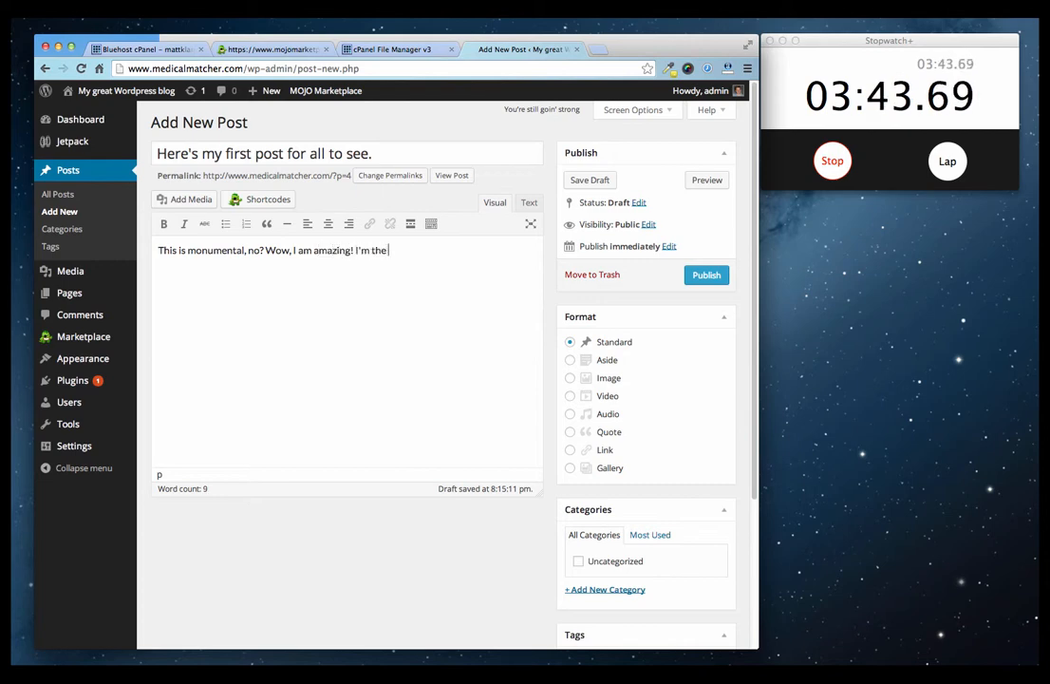
pyautogui.write('king of the wor')
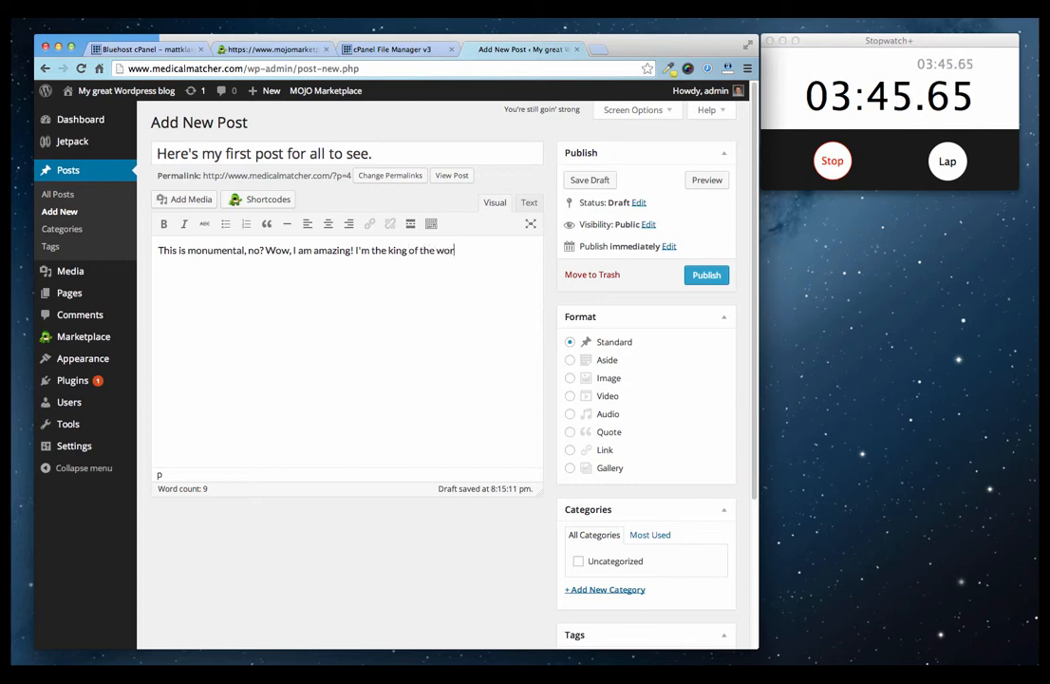
pyautogui.write('ld!!!')
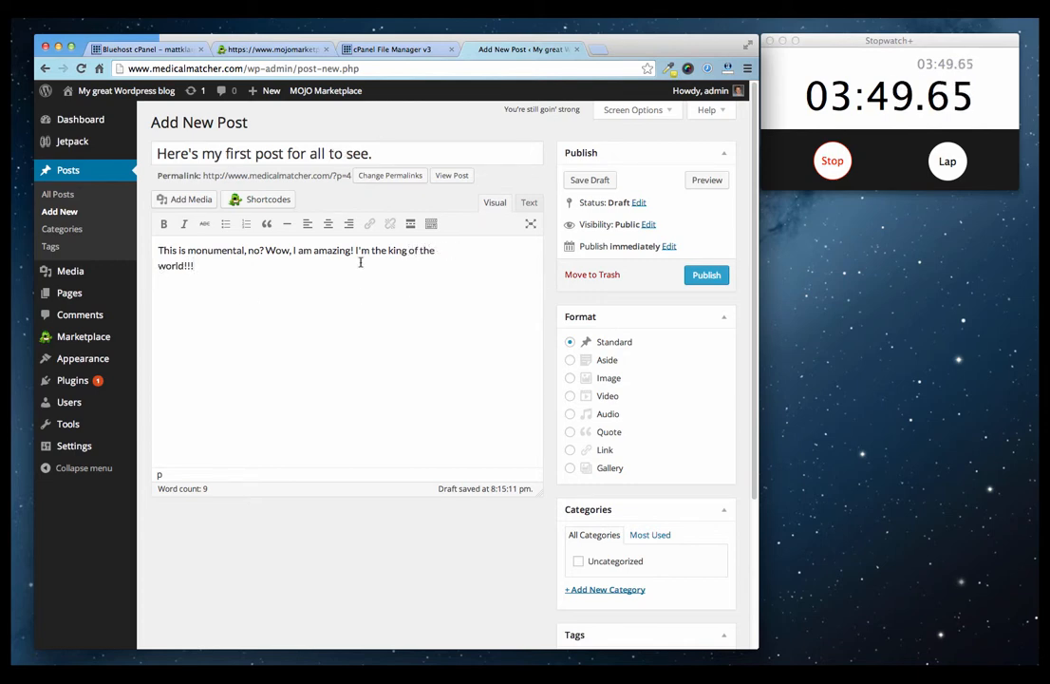
pyautogui.click(705, 275)
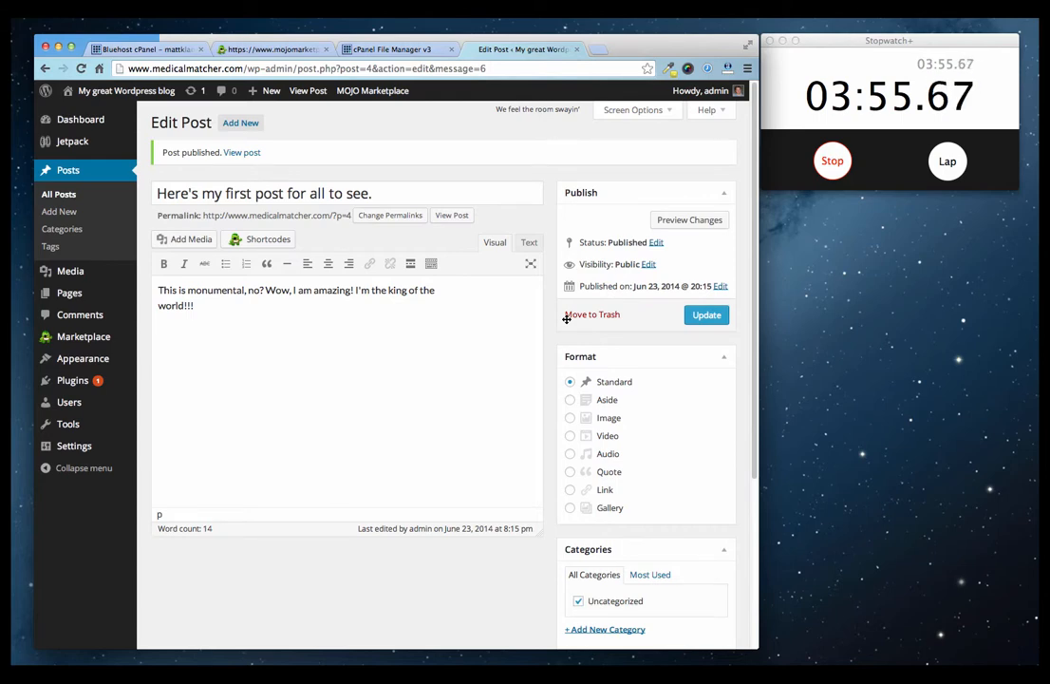
# Install the Ignite 1.17 theme from the featured themes list and activate it.
pyautogui.moveTo(70, 344)
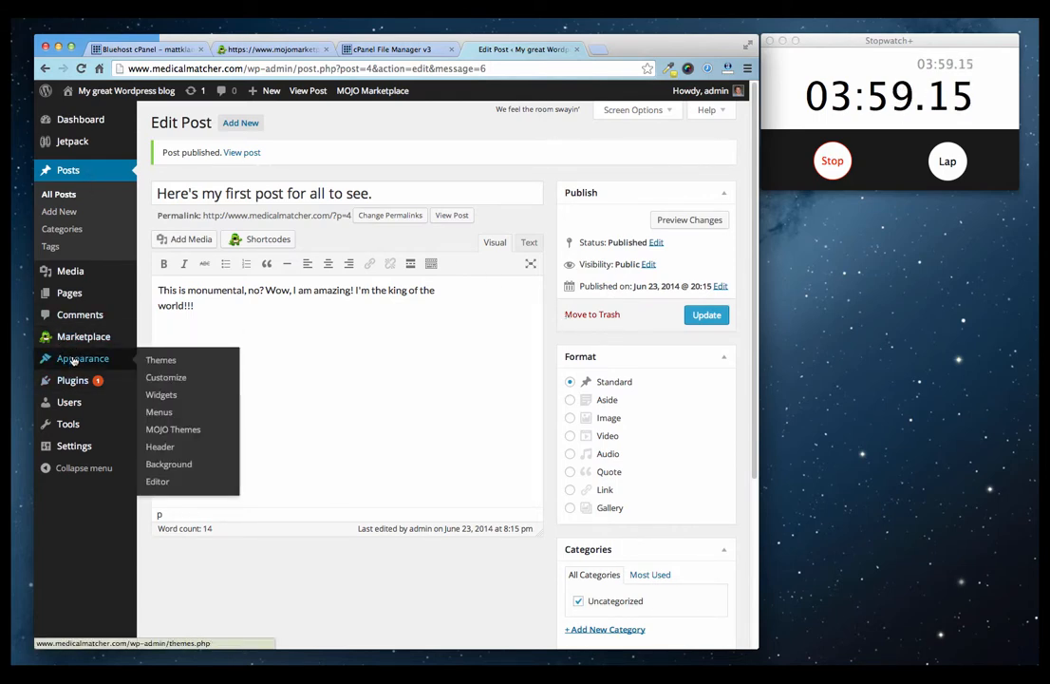
pyautogui.click(174, 361)
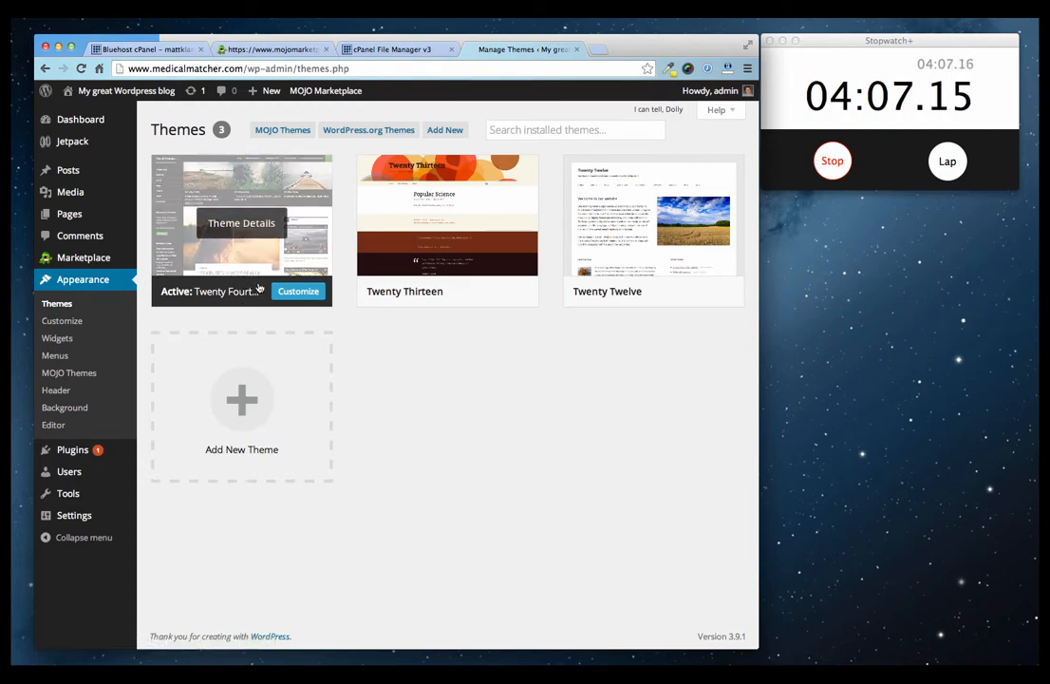
pyautogui.click(241, 408)
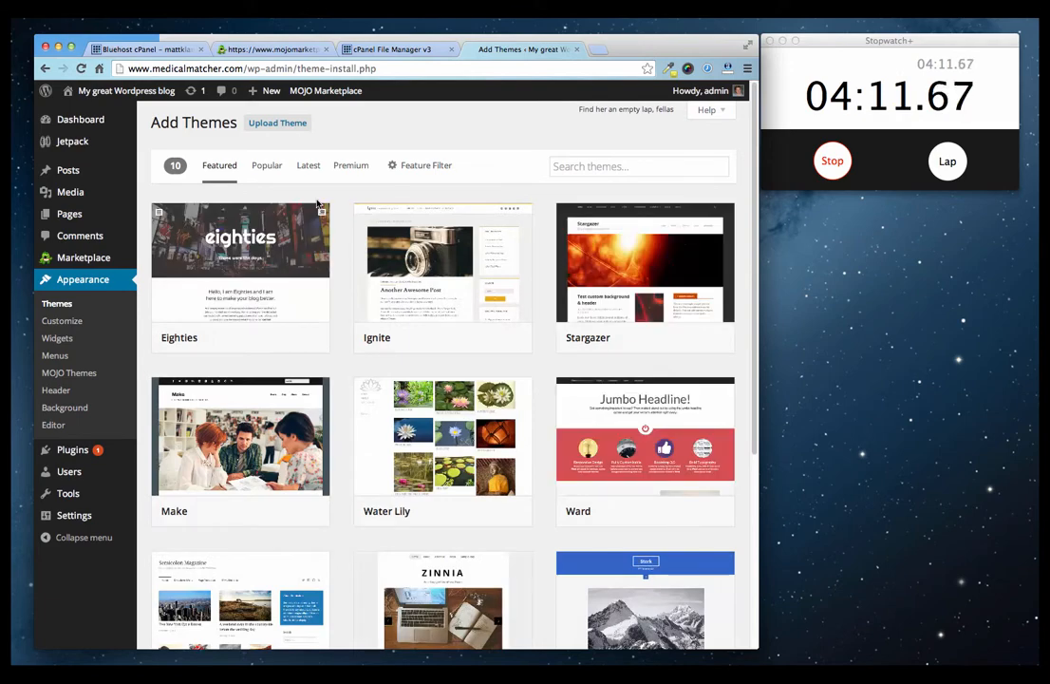
pyautogui.scroll(-3, 422, 554)
pyautogui.scroll(-3, 421, 553)
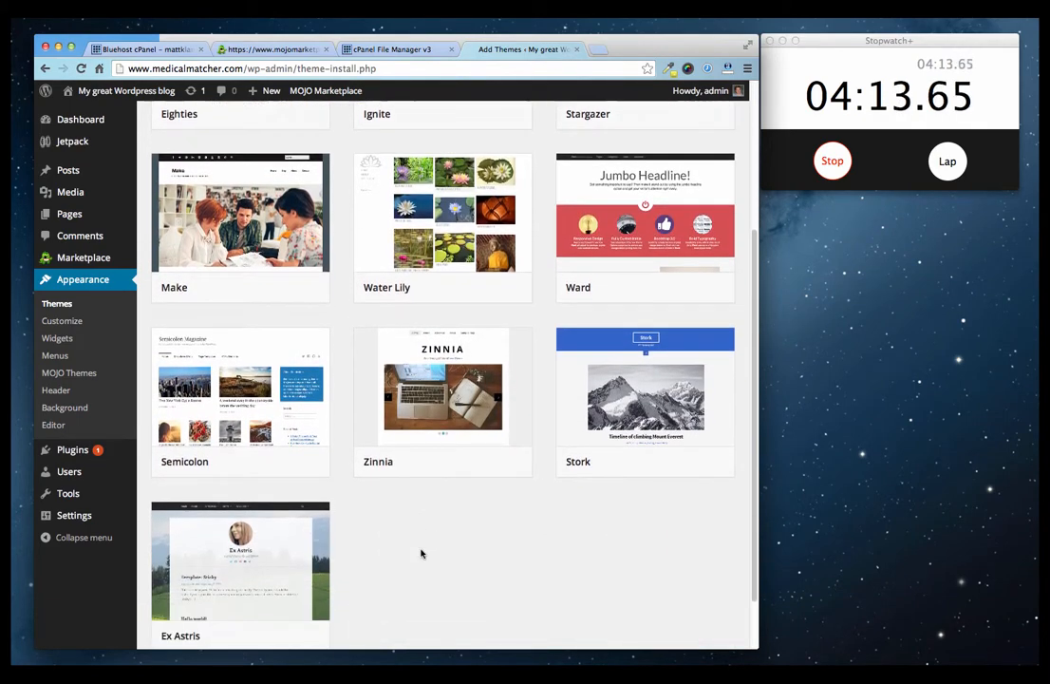
pyautogui.scroll(5, 494, 553)
pyautogui.scroll(1, 517, 555)
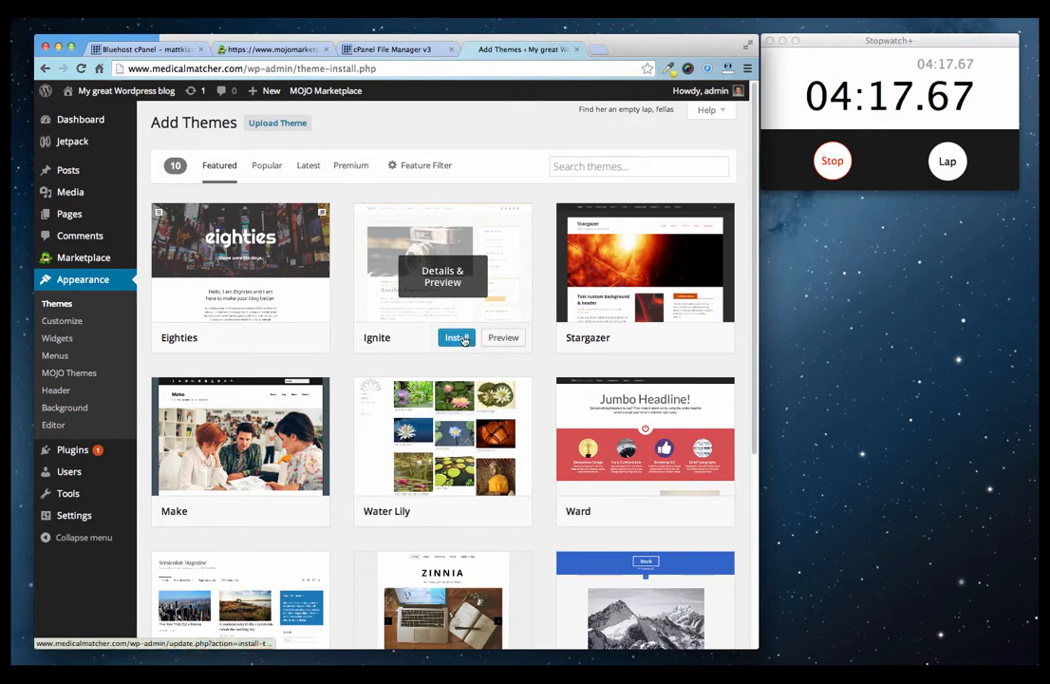
pyautogui.click(422, 304)
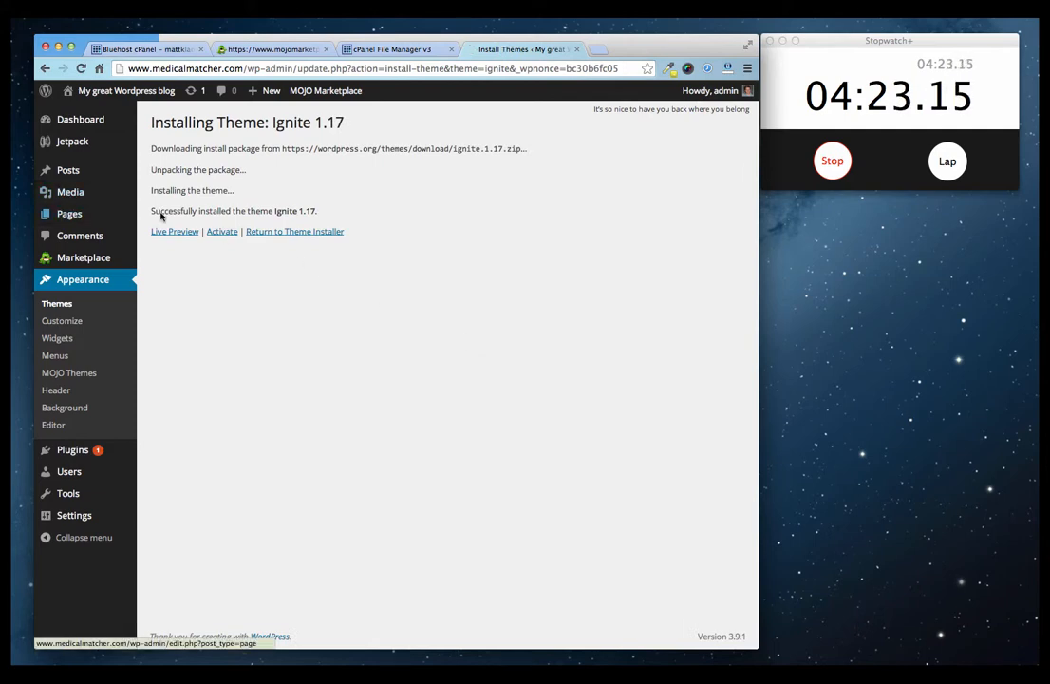
pyautogui.click(221, 233)
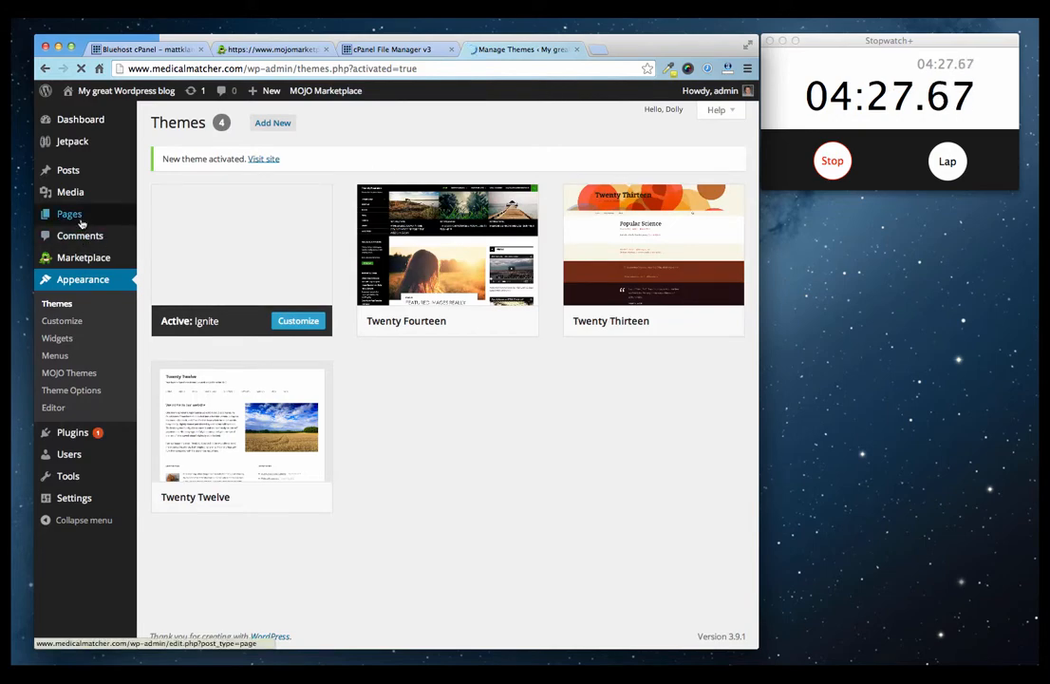
# Visit the live site, reload it to see the Ignite theme, and open the first post's page.
pyautogui.click(95, 91)
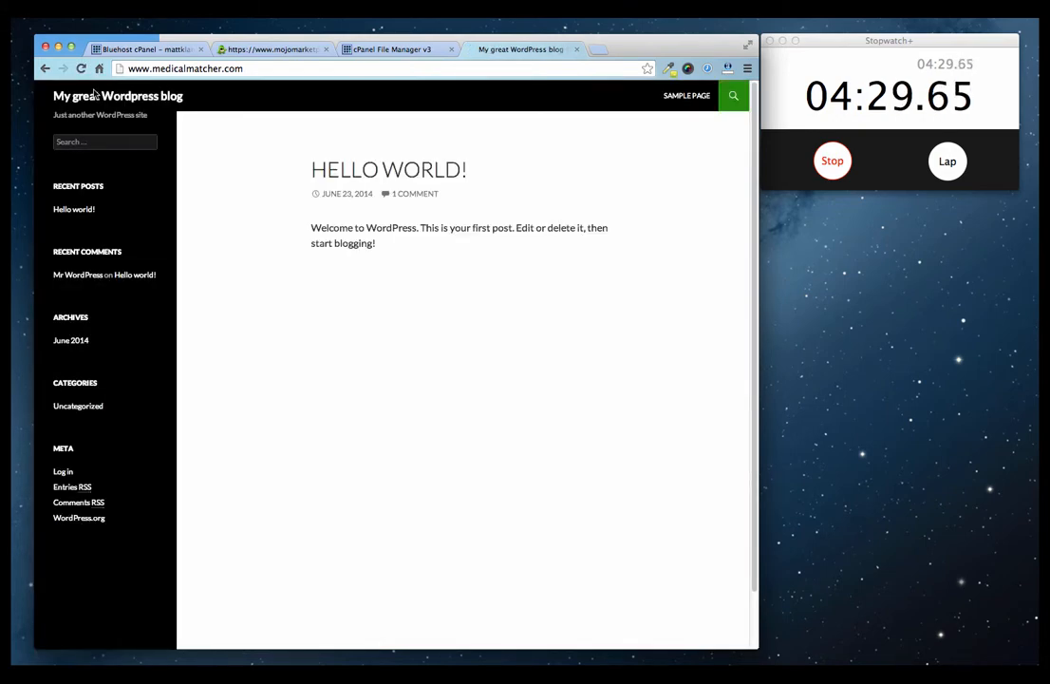
pyautogui.click(81, 69)
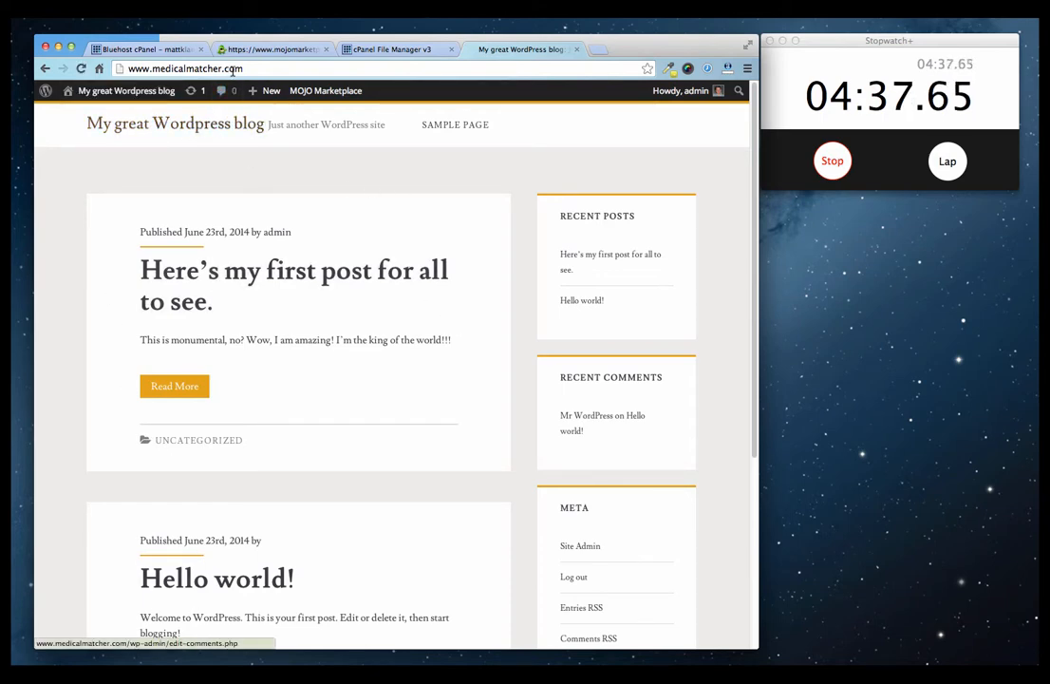
pyautogui.moveTo(233, 70); pyautogui.dragTo(95, 68)
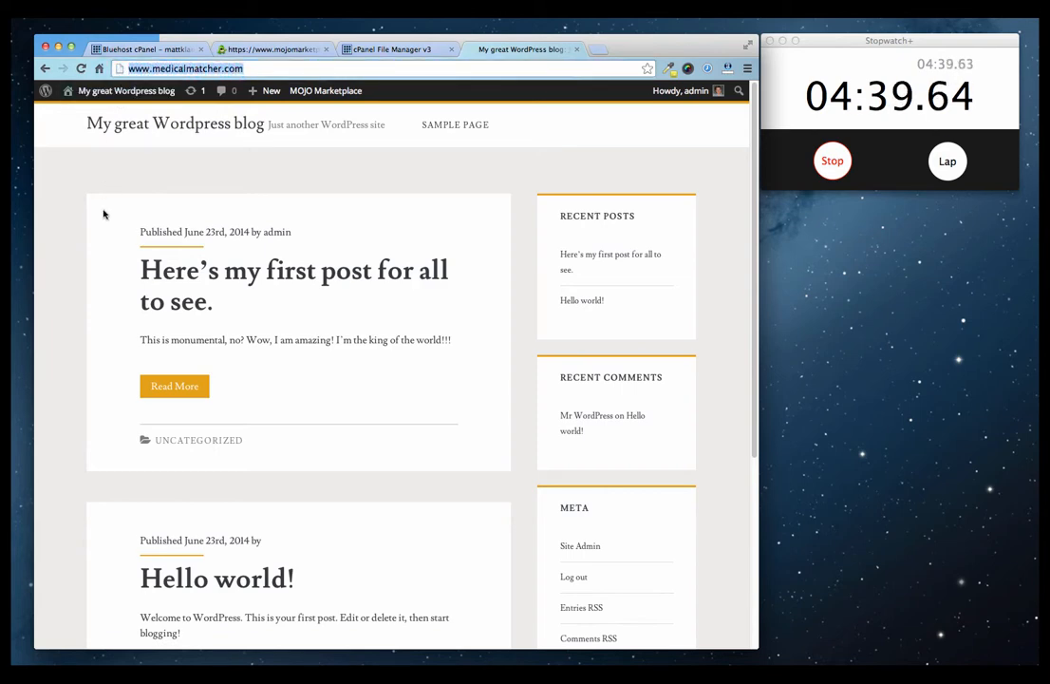
pyautogui.click(193, 273)
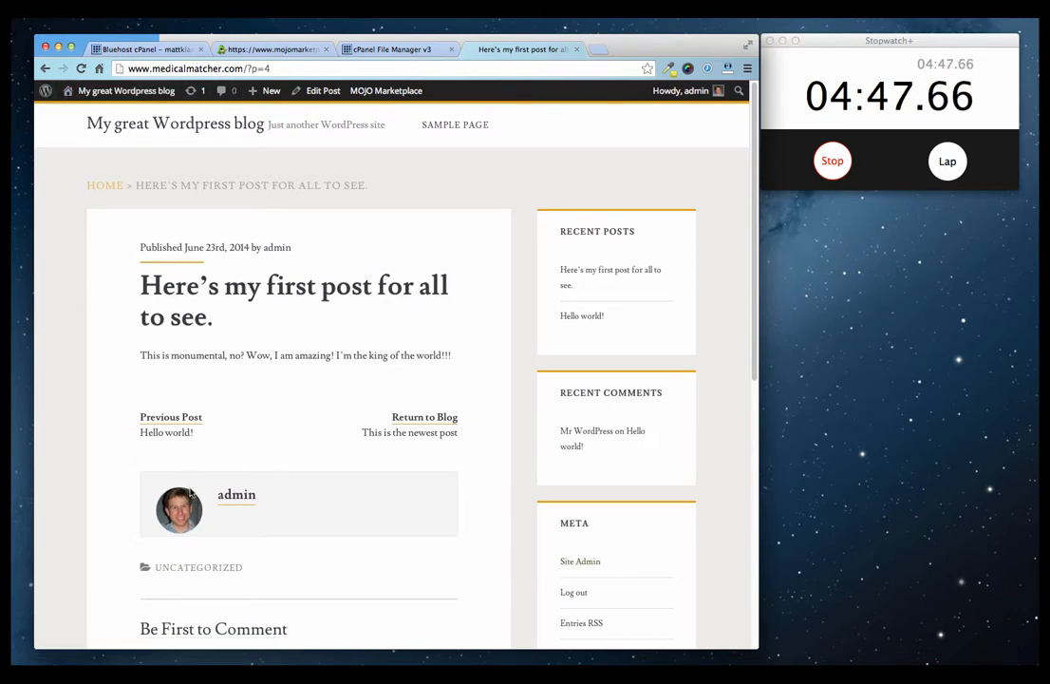
pyautogui.click(832, 161)
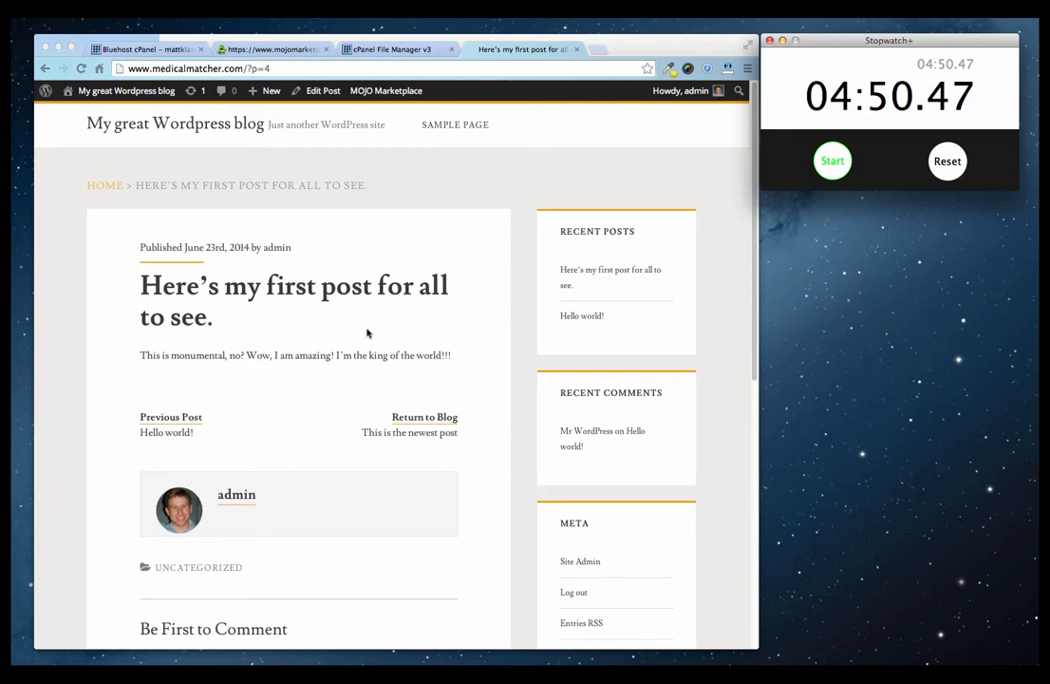
pyautogui.click(522, 311)
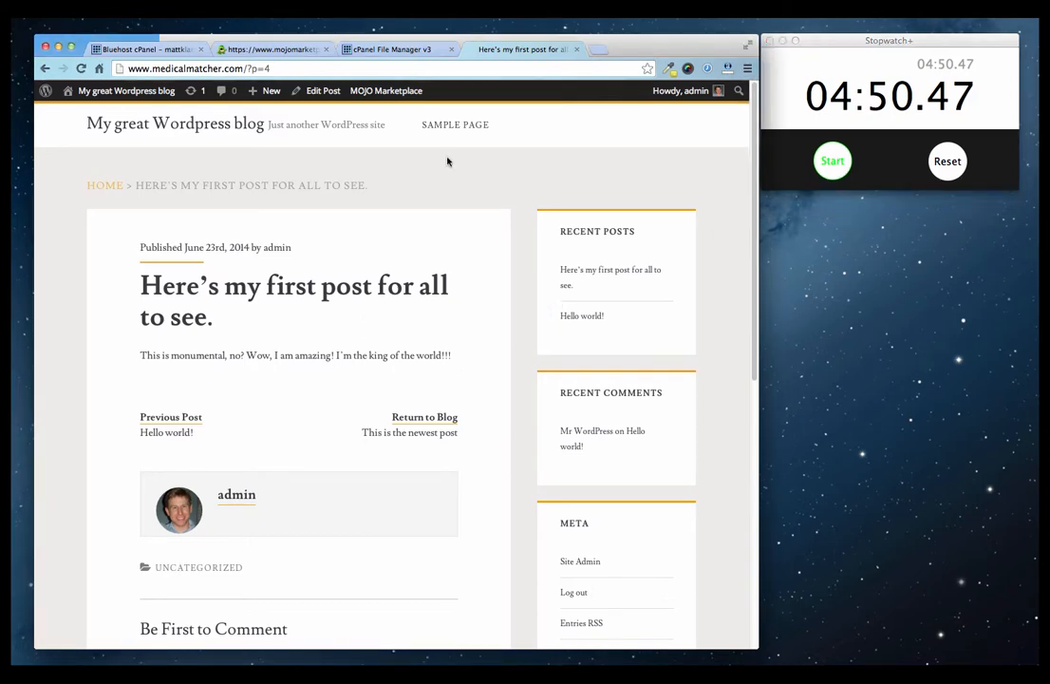